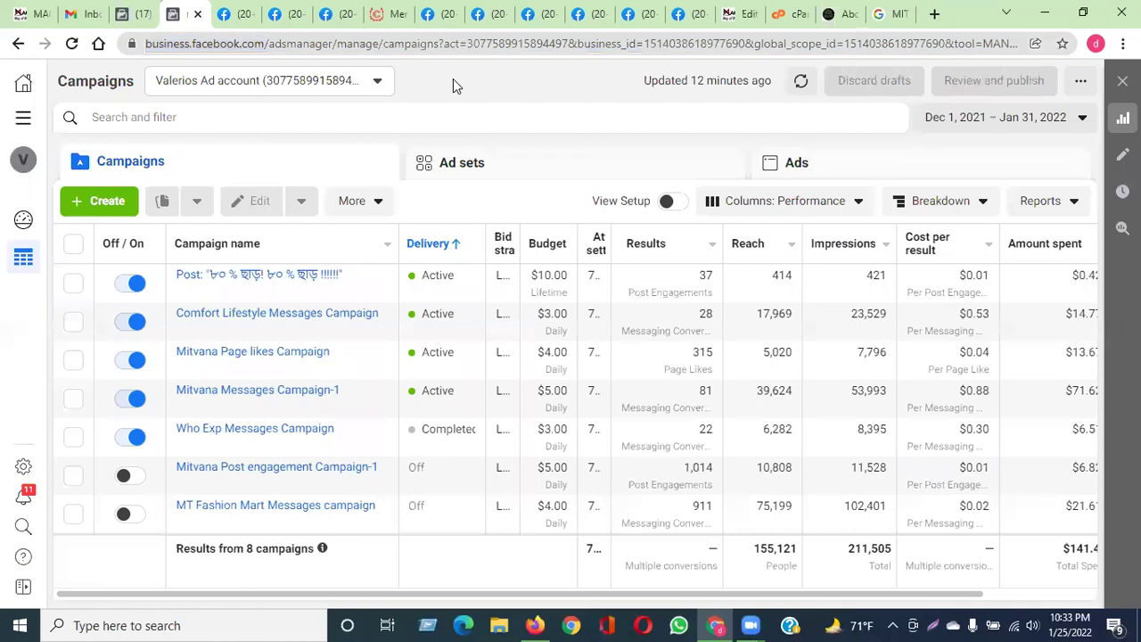
Look through the All tools list and open Ads Manager from its shortcuts
click(247, 49)
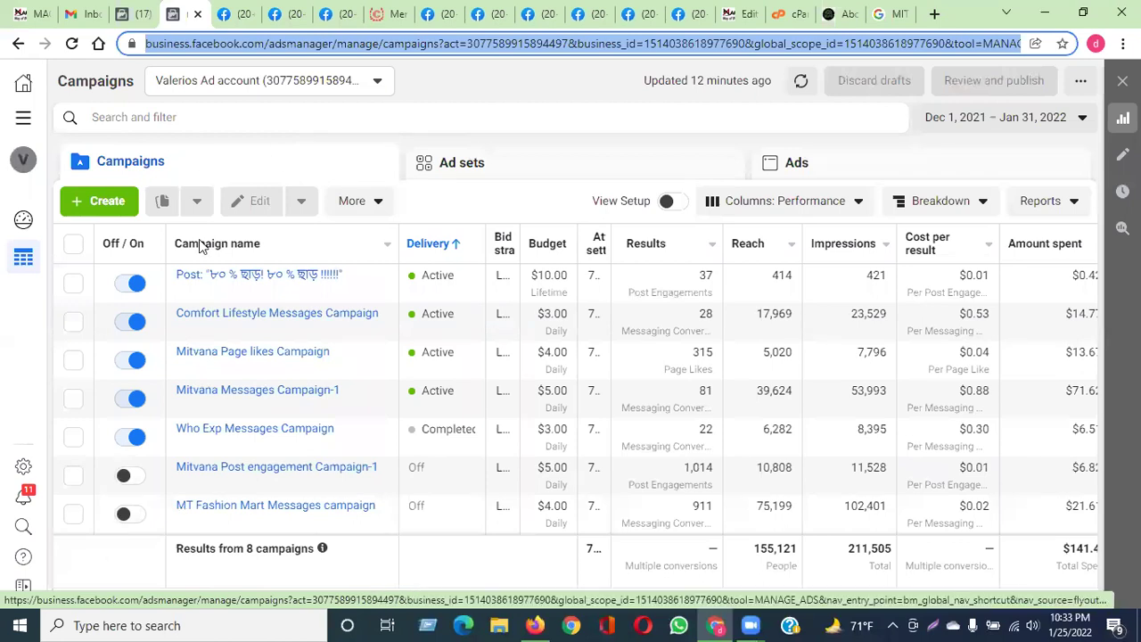
click(24, 124)
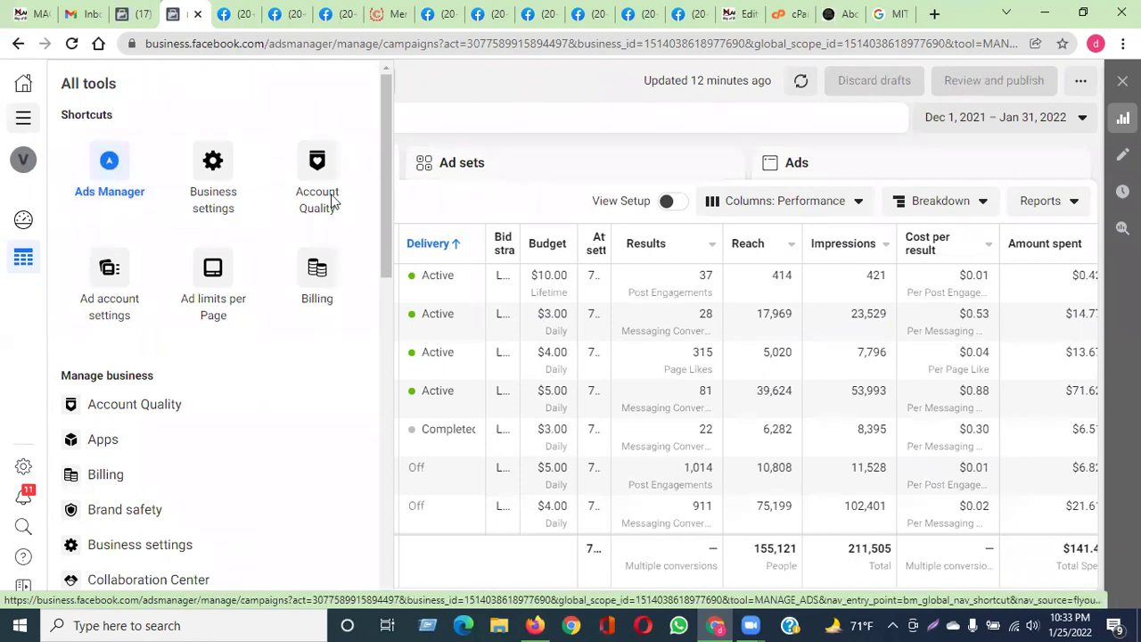
click(23, 118)
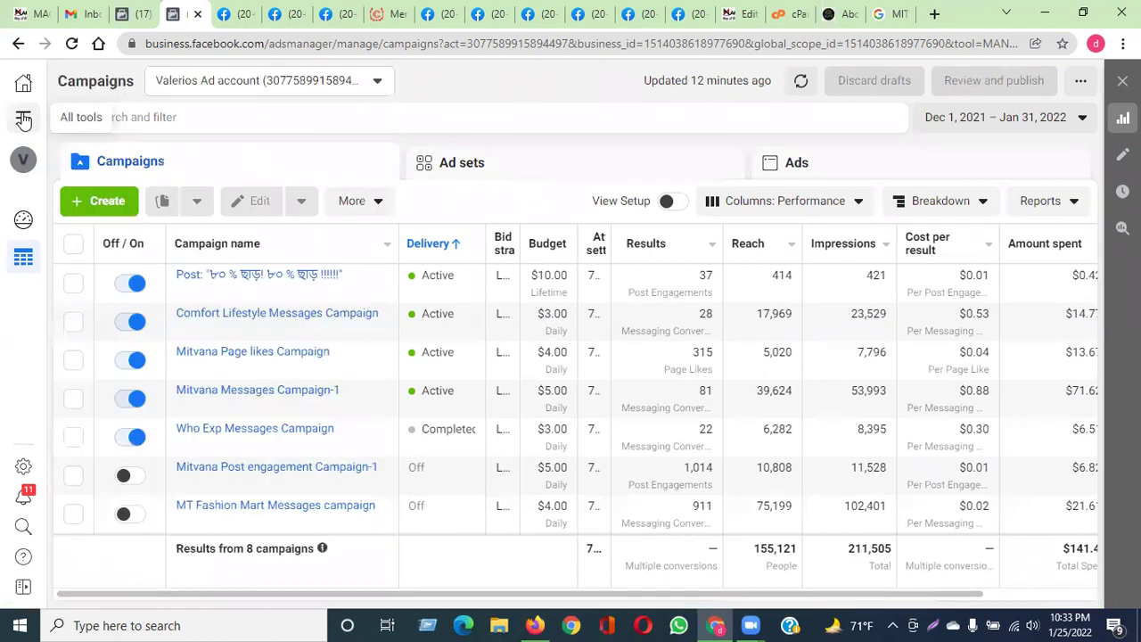
click(24, 119)
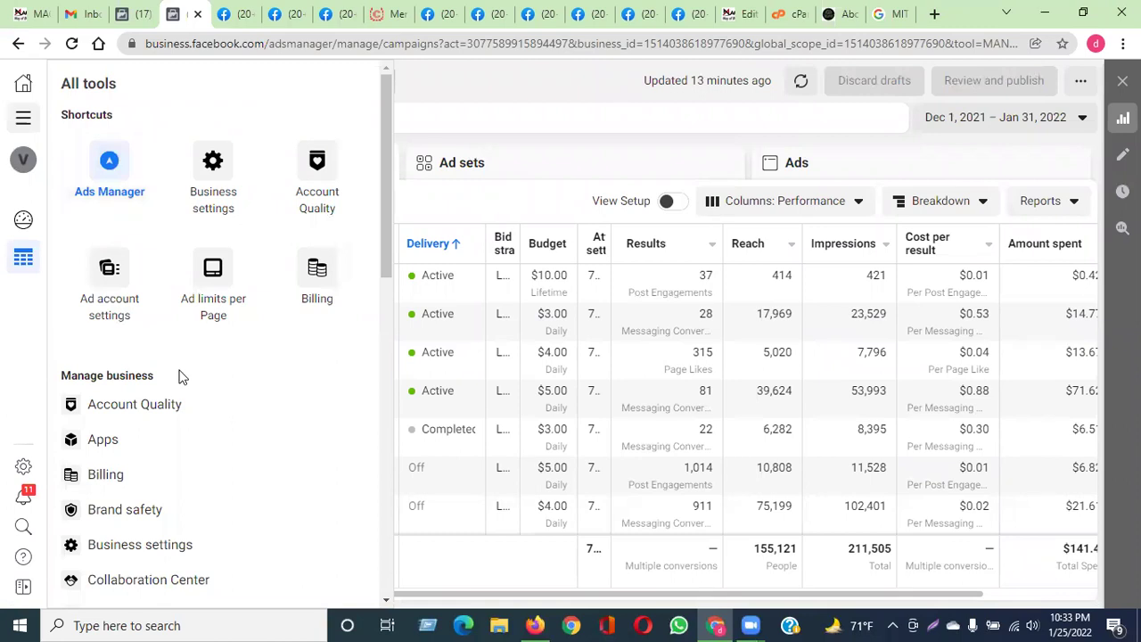
scroll(178, 375, down, 2)
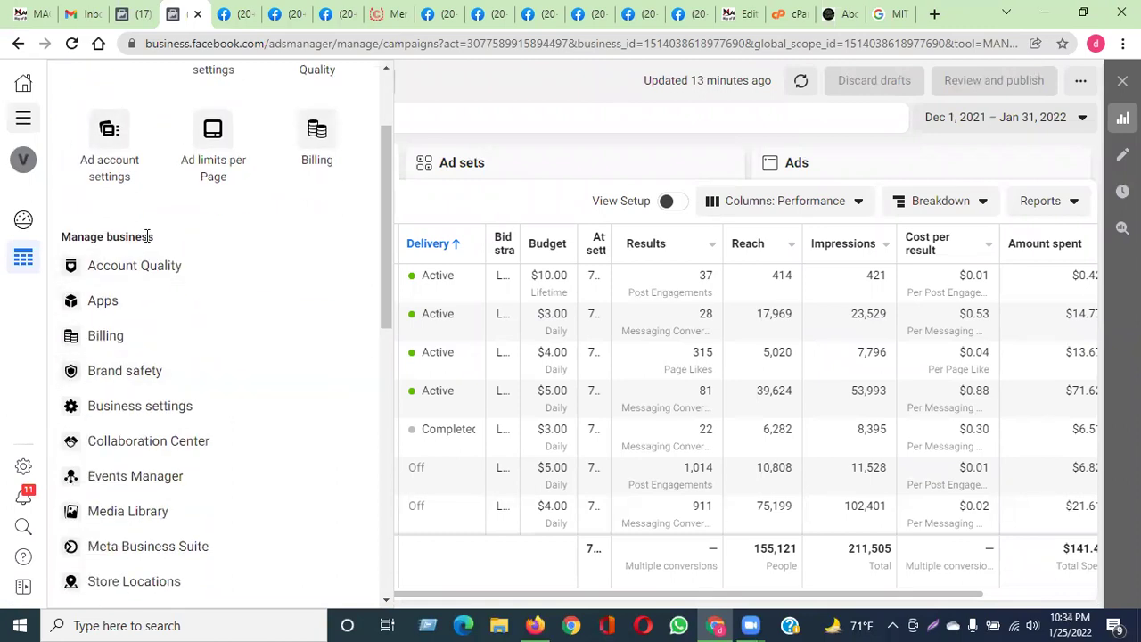
scroll(175, 306, down, 2)
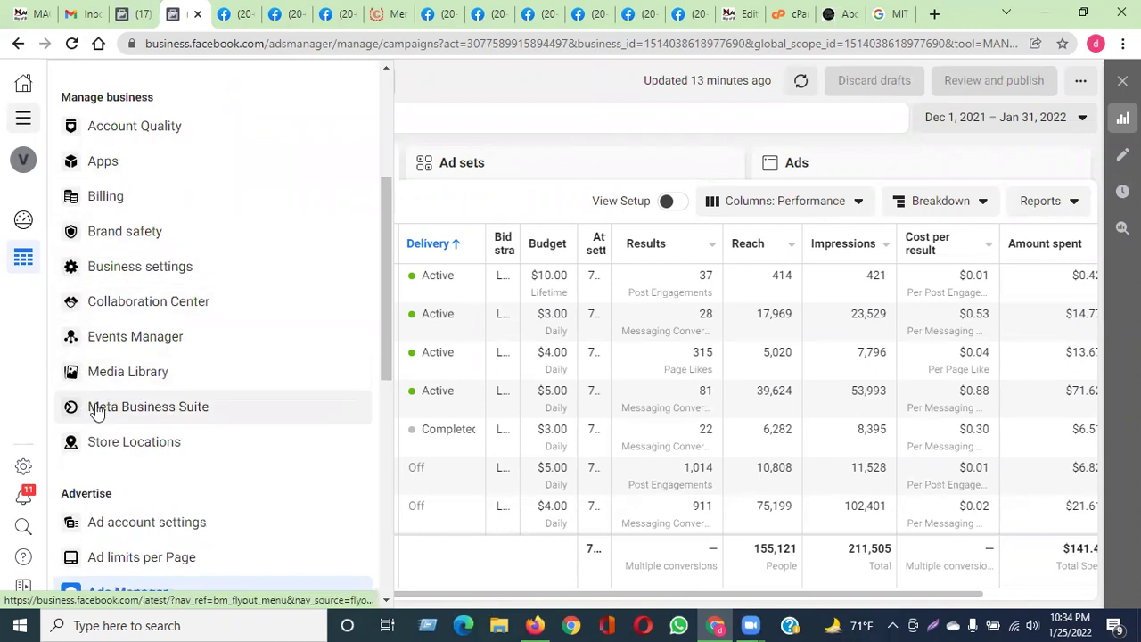
scroll(98, 412, down, 2)
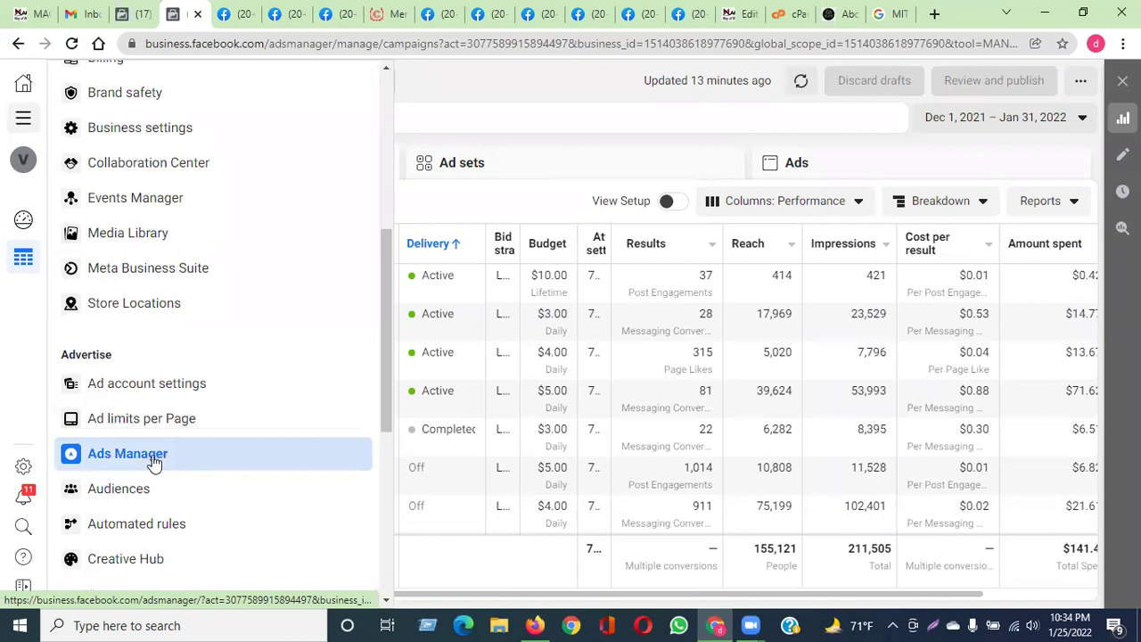
scroll(154, 460, up, 5)
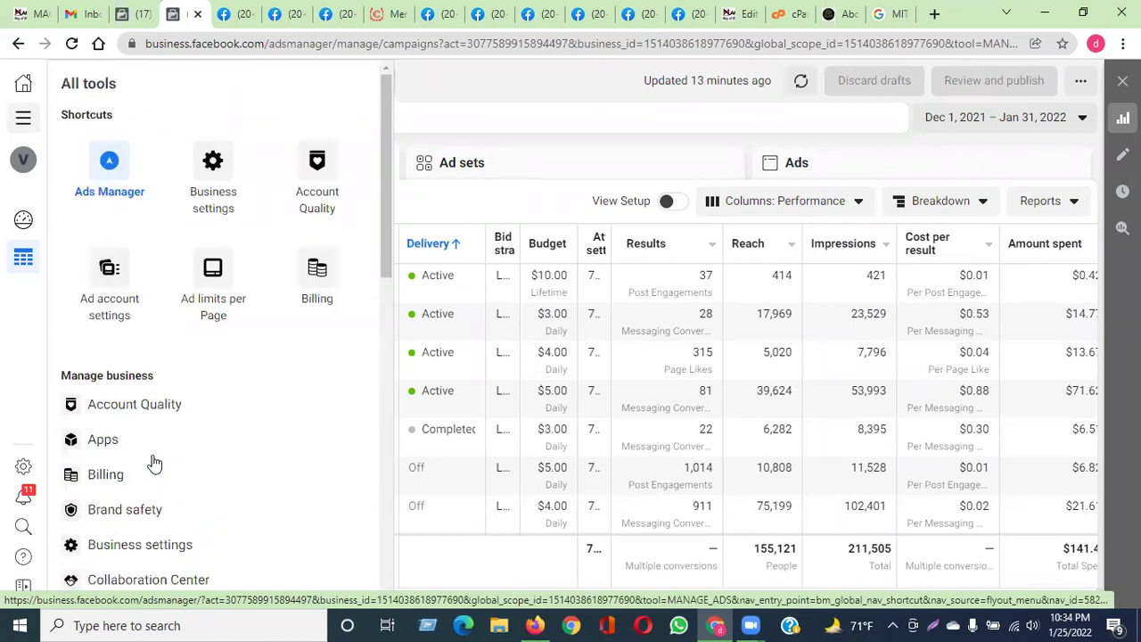
click(115, 173)
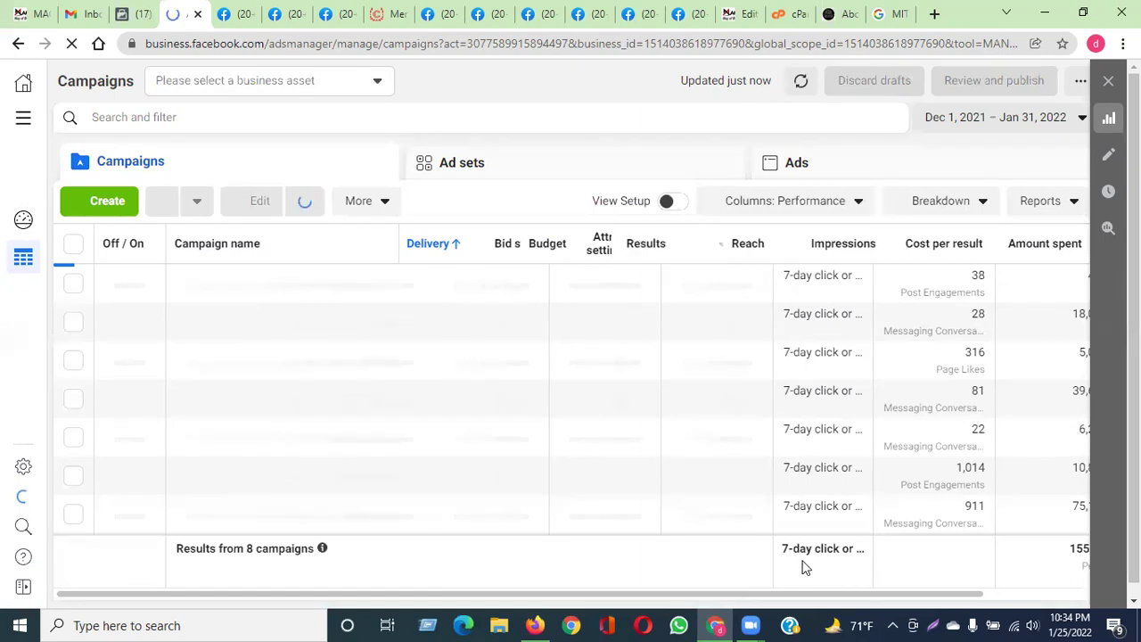
scroll(701, 441, down, 1)
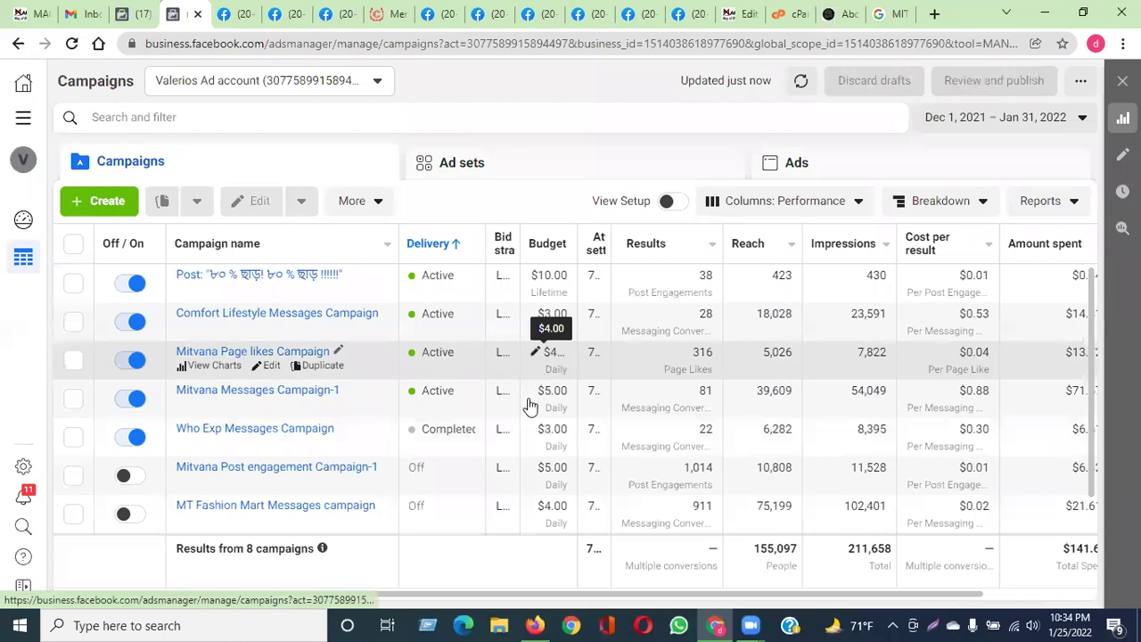
scroll(532, 411, down, 1)
scroll(545, 421, up, 1)
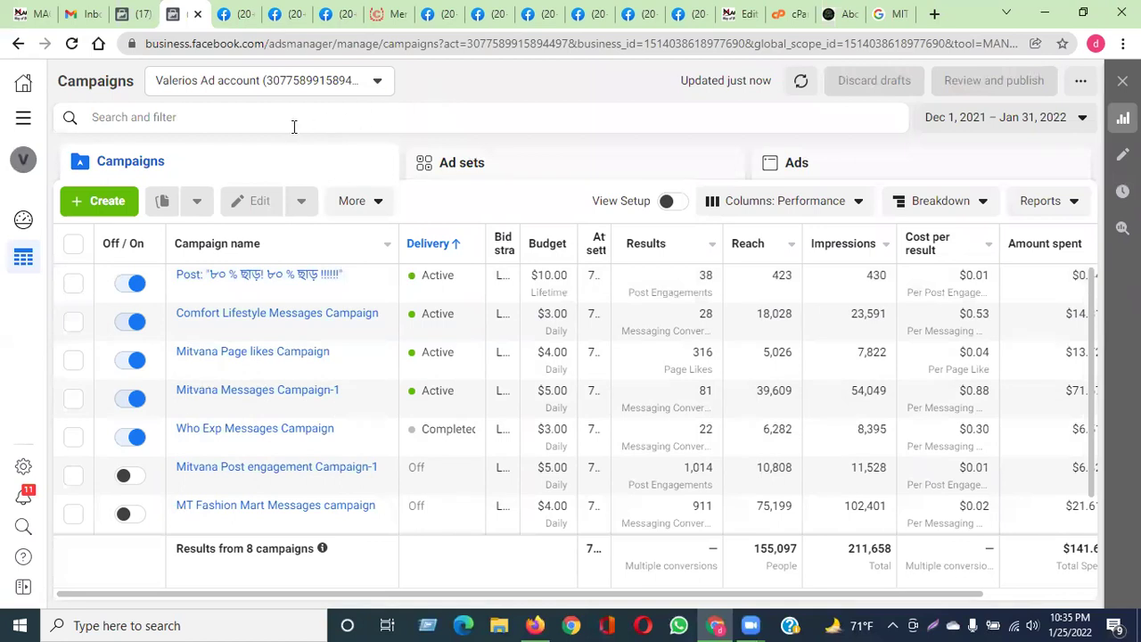
click(98, 200)
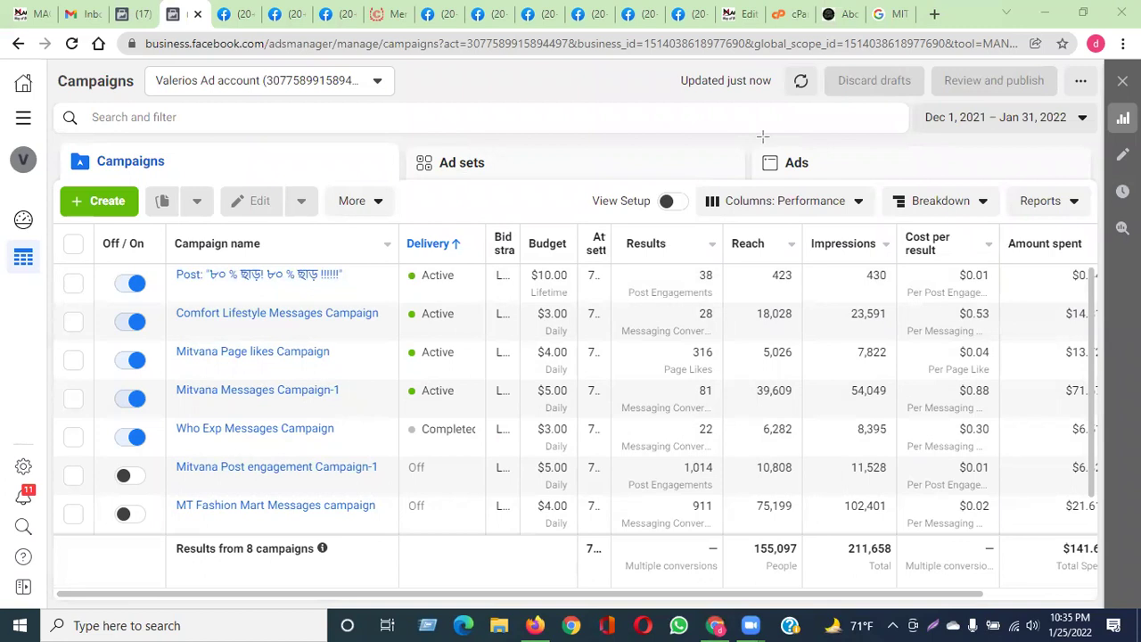
mouse_move(125, 64)
mouse_down()
mouse_move(160, 81)
mouse_move(424, 97)
mouse_up()
drag(13, 139, 45, 180)
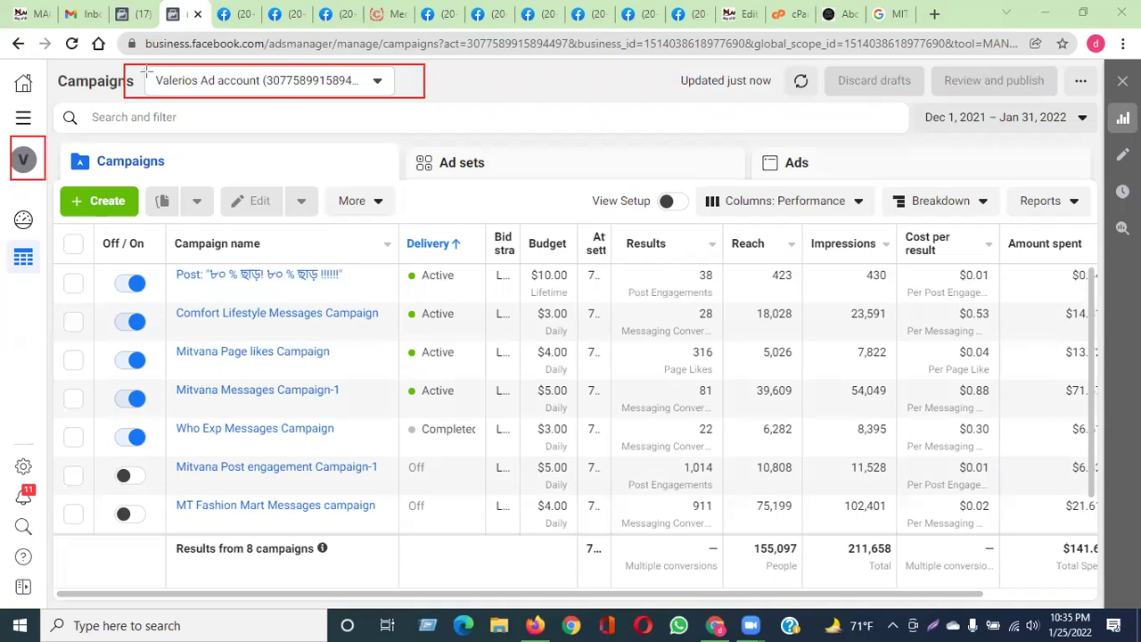
drag(168, 75, 380, 89)
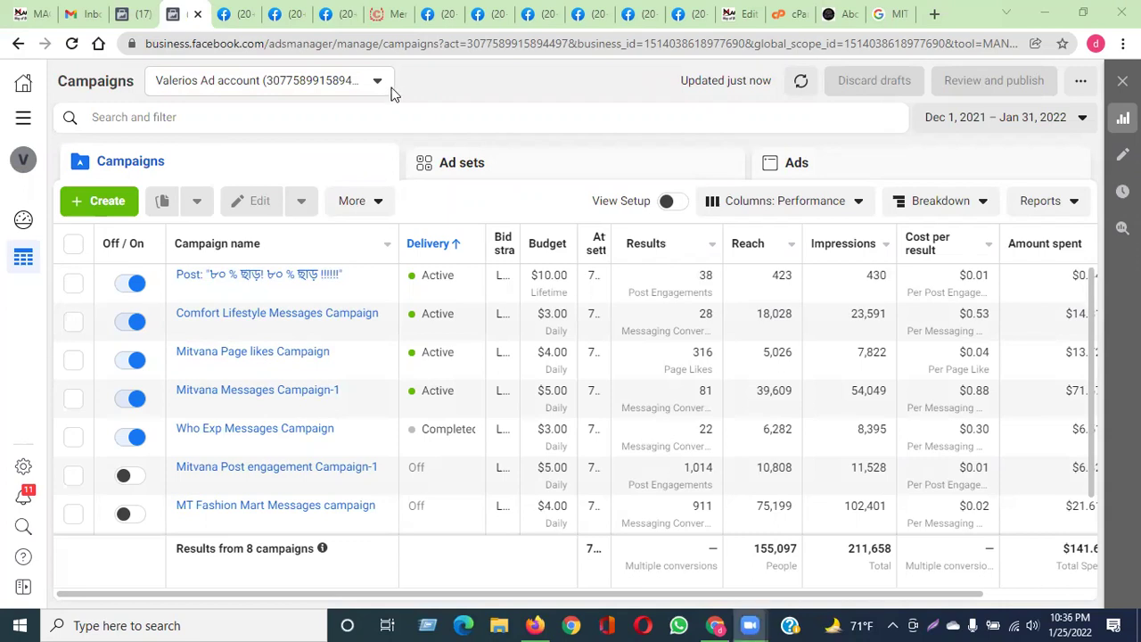
View the available ad accounts and business accounts without switching, and collapse the expanded navigation
click(336, 84)
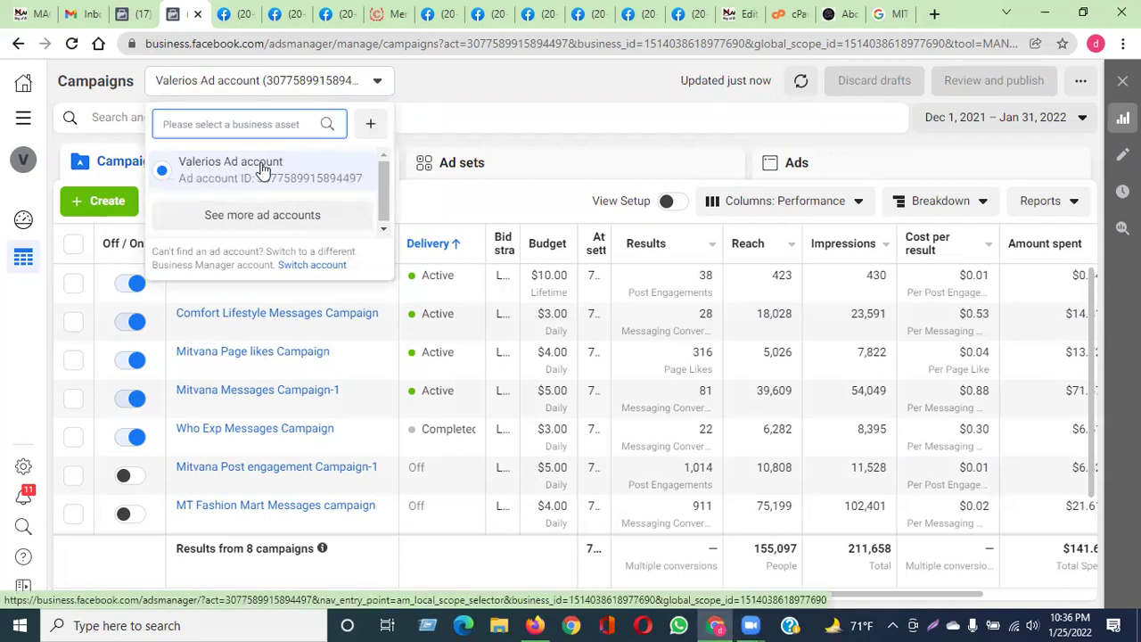
click(23, 160)
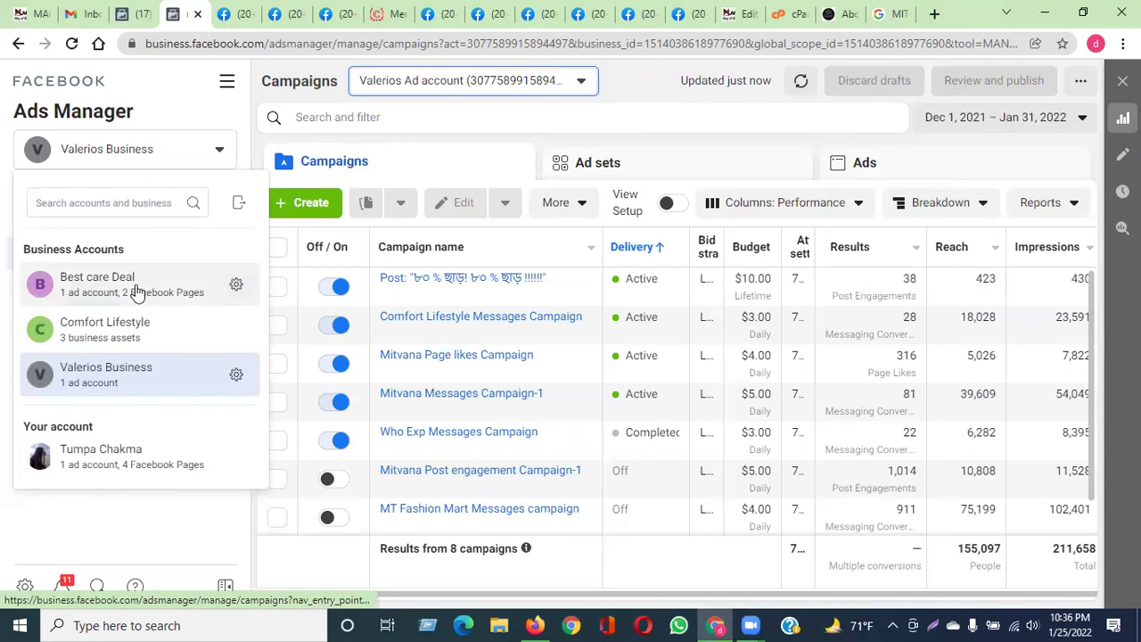
click(152, 104)
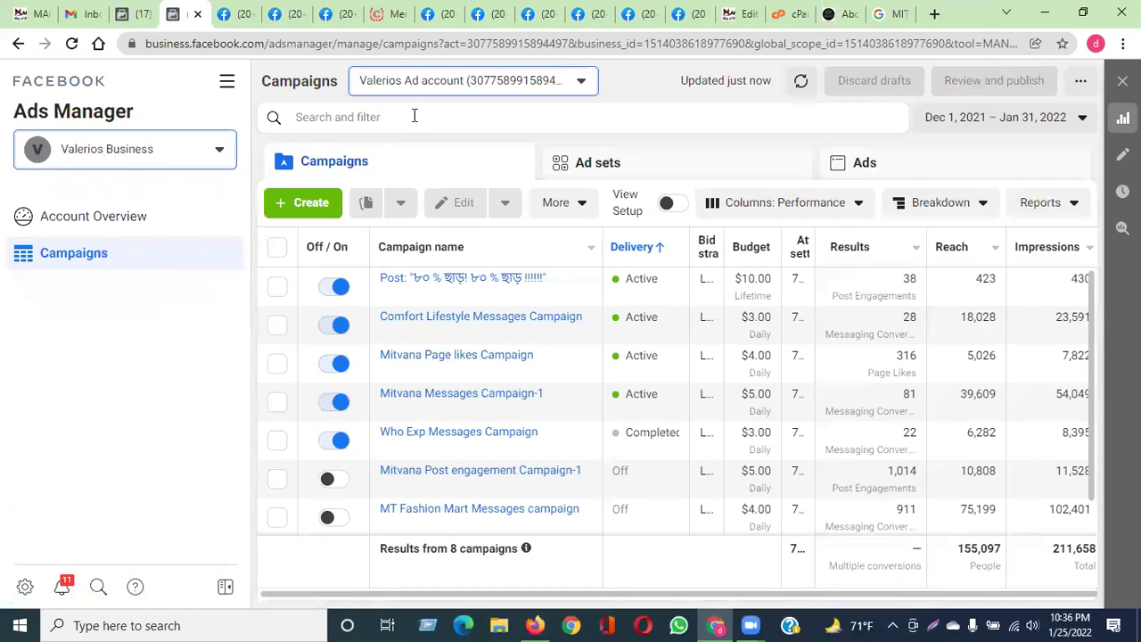
click(635, 112)
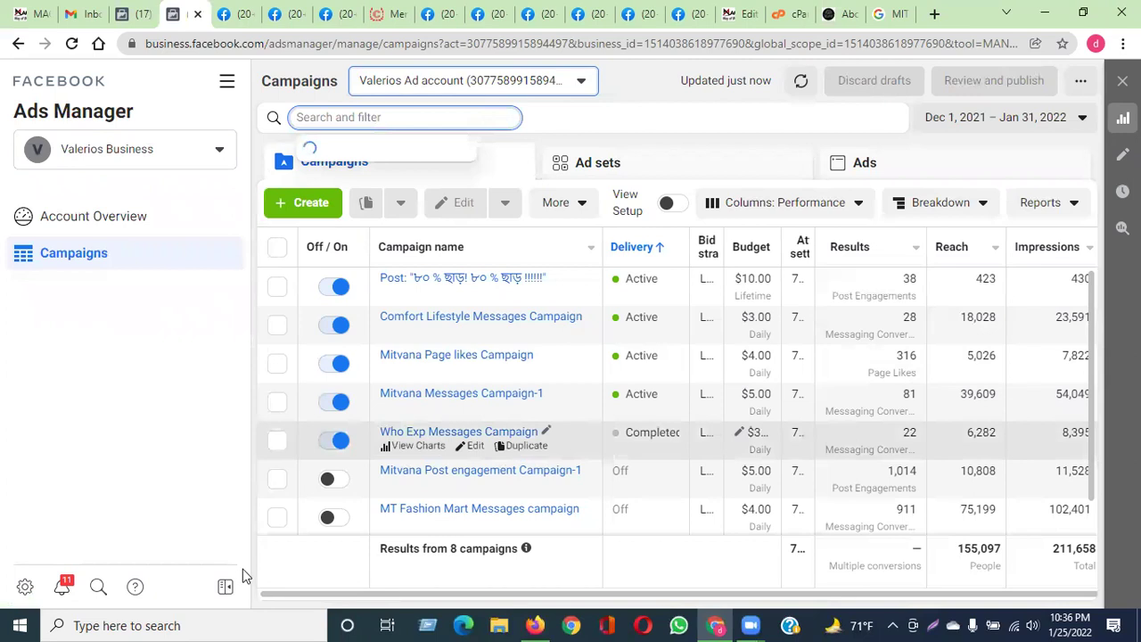
click(227, 590)
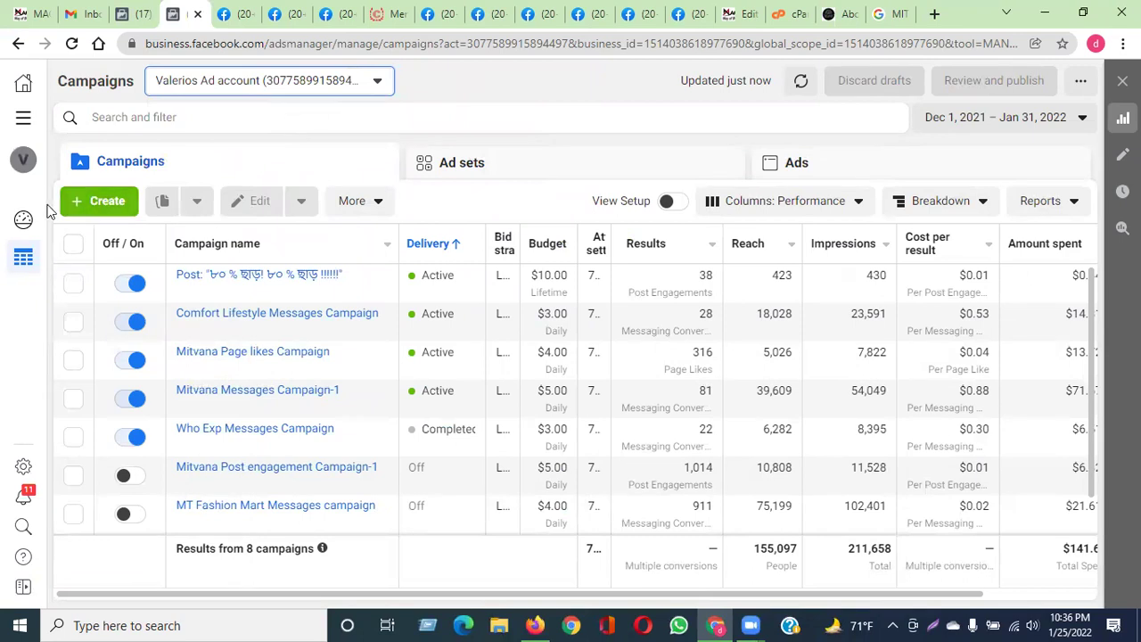
Start creating a new campaign and review the Awareness, Consideration and Conversion objective categories
click(113, 202)
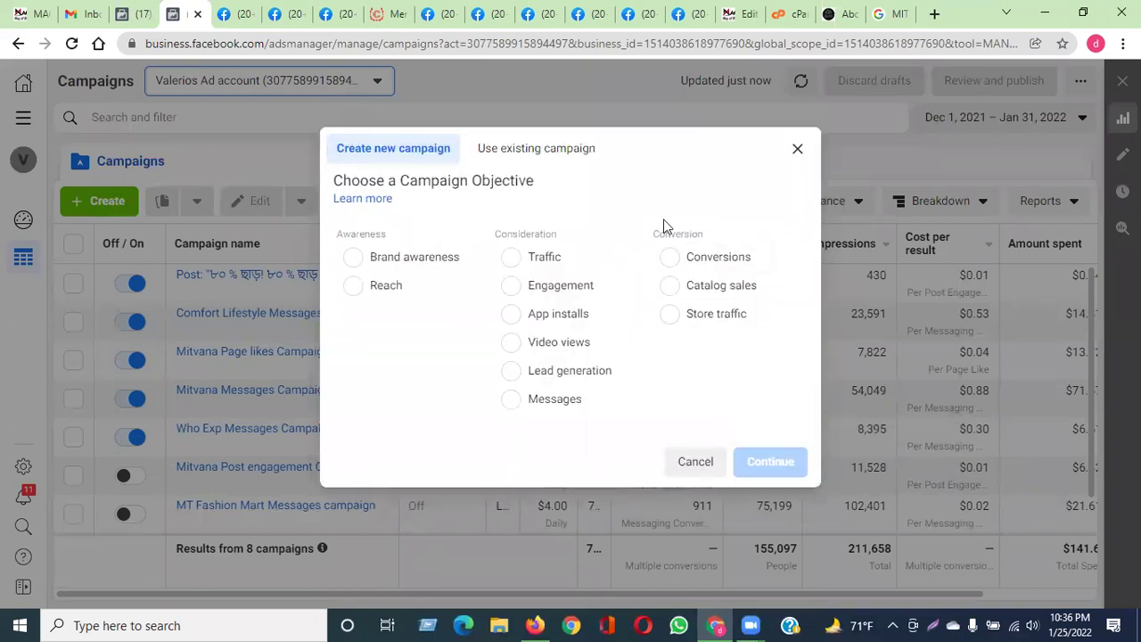
drag(396, 182, 328, 186)
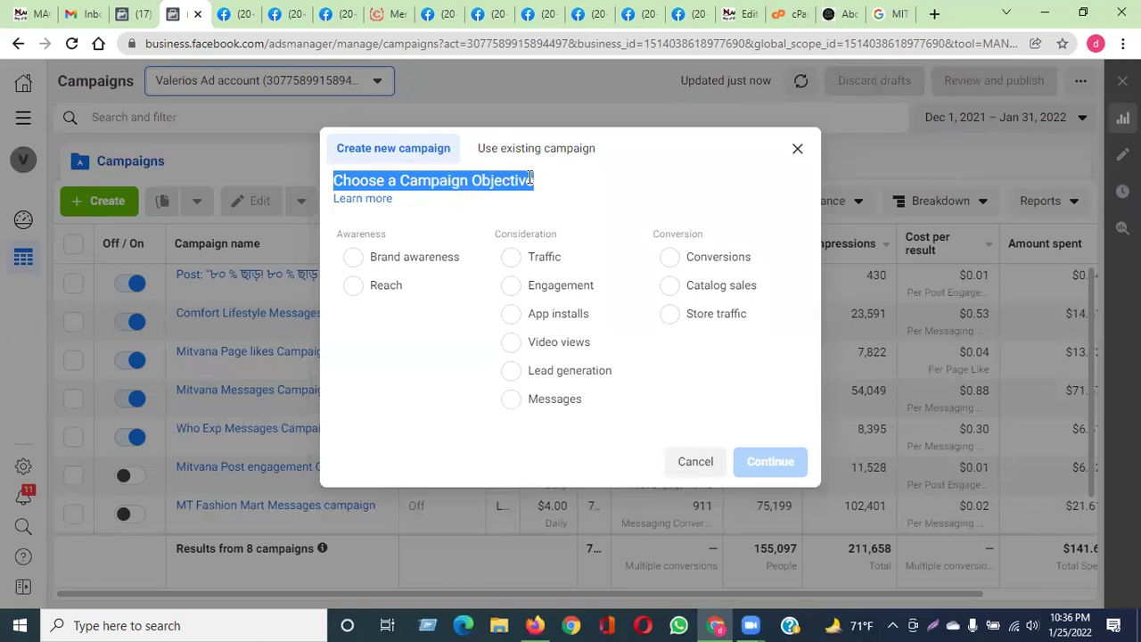
drag(334, 230, 394, 236)
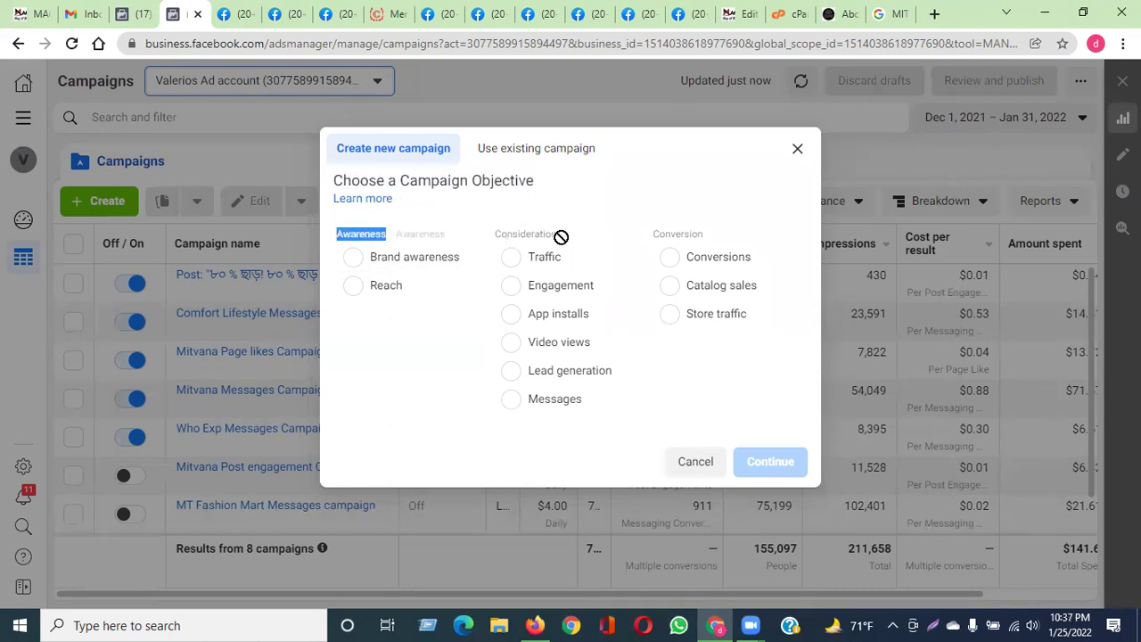
drag(653, 234, 713, 235)
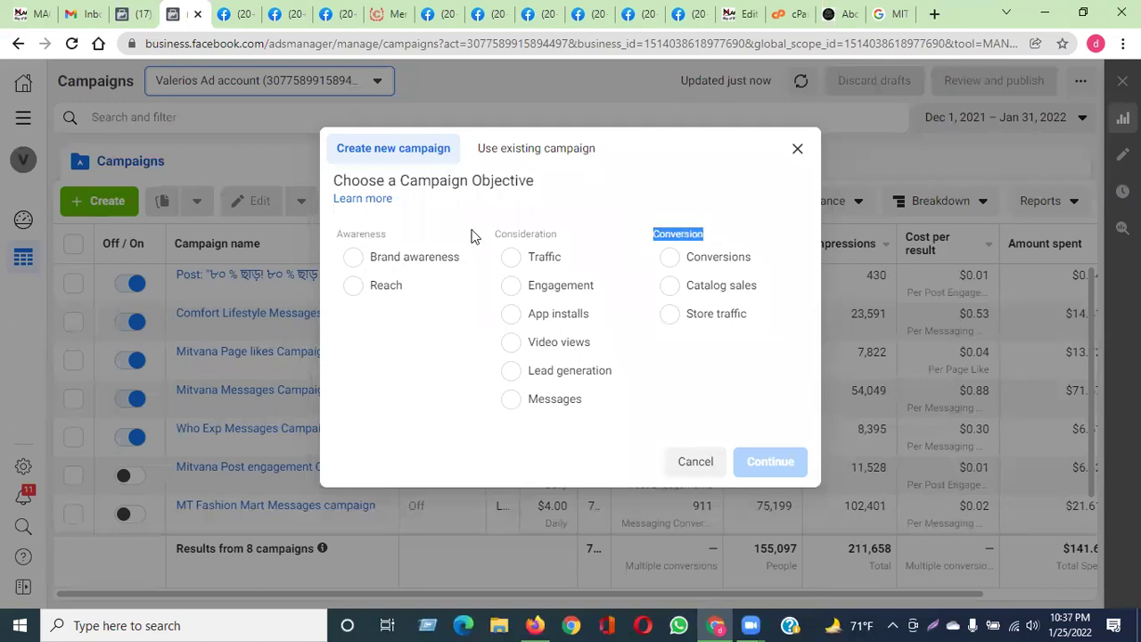
drag(385, 233, 326, 234)
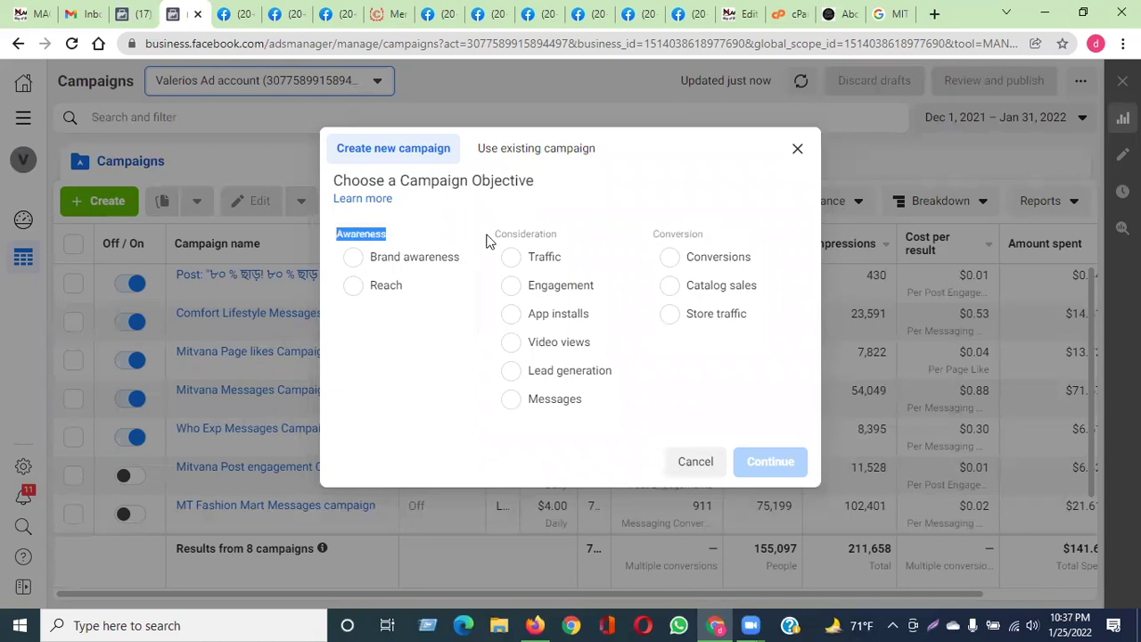
drag(496, 233, 556, 235)
drag(654, 235, 715, 237)
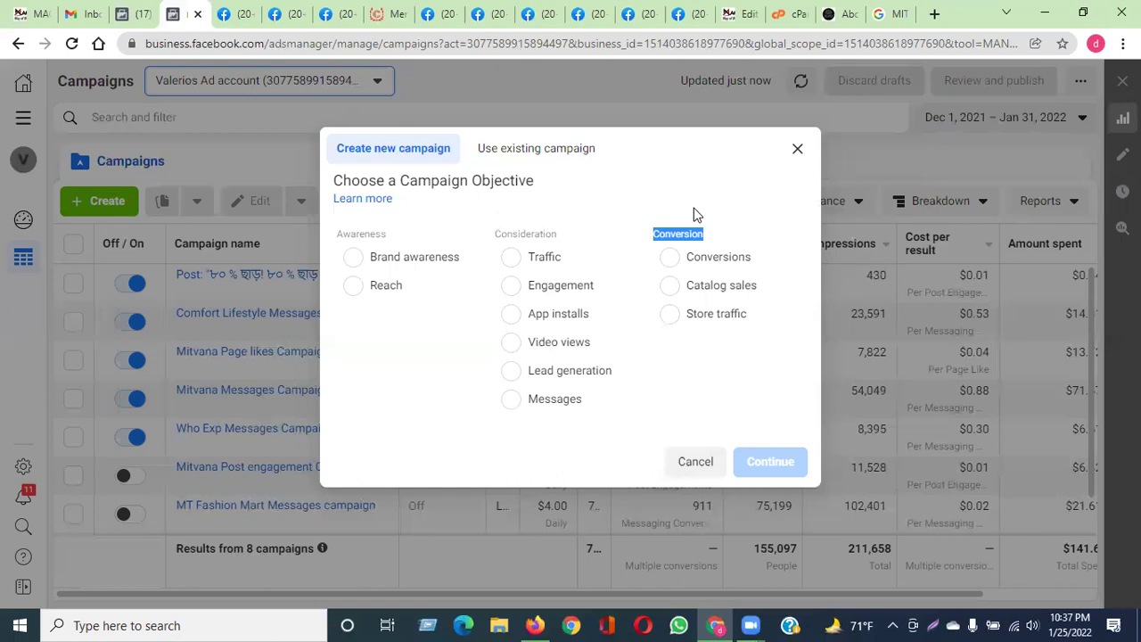
drag(332, 236, 344, 256)
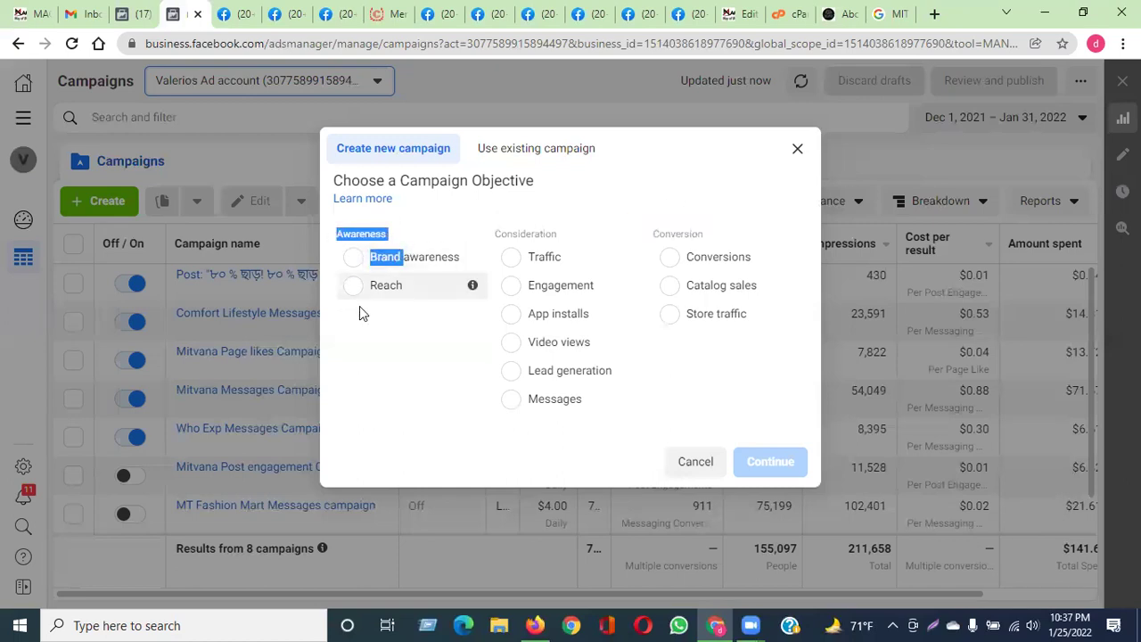
drag(493, 230, 586, 241)
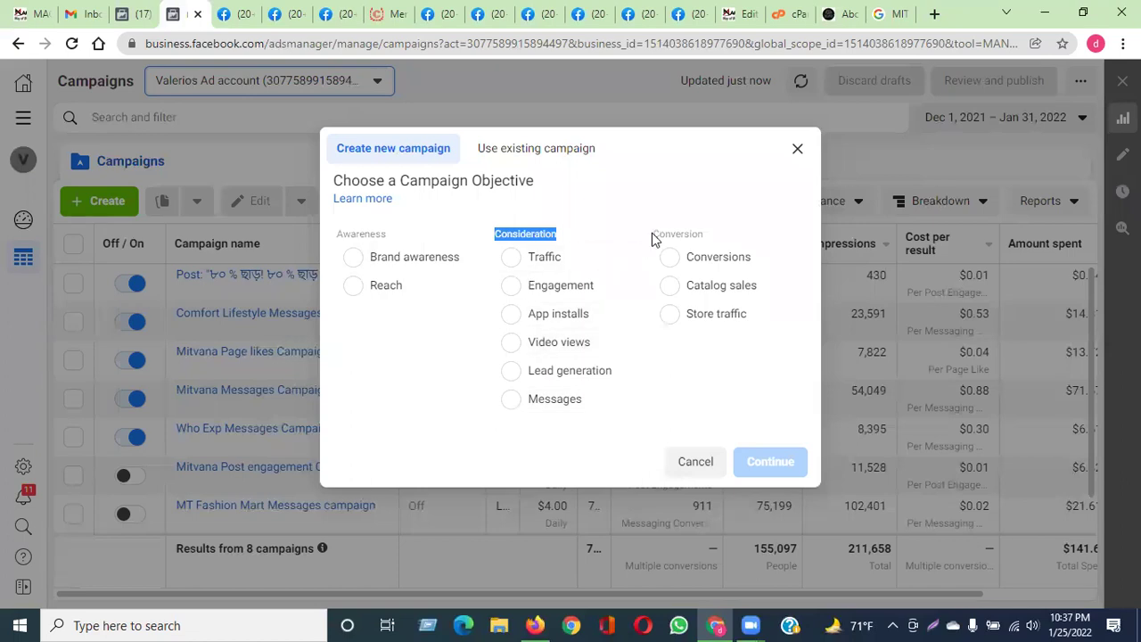
drag(653, 234, 718, 239)
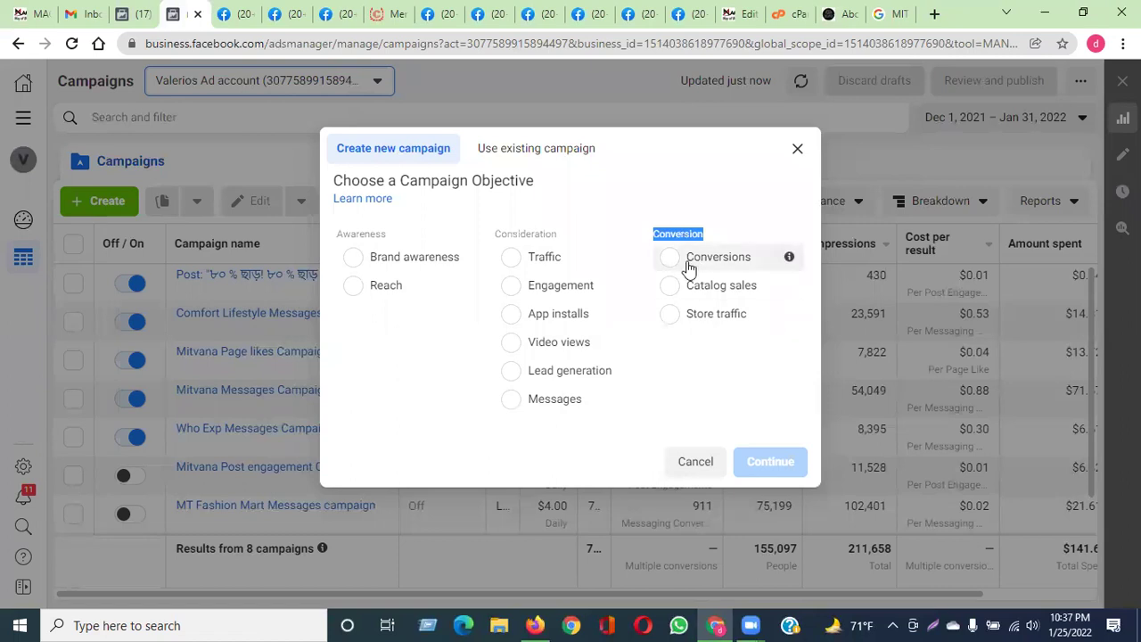
click(648, 192)
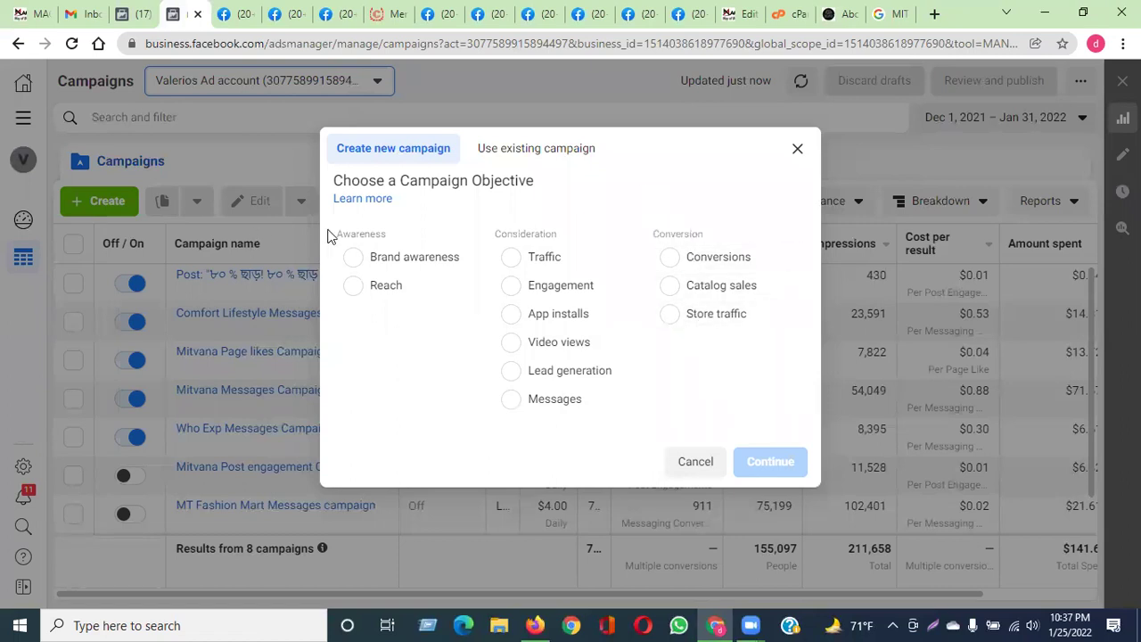
drag(333, 231, 705, 233)
click(717, 185)
Examine the Awareness category with its Brand awareness and Reach objectives
drag(385, 234, 338, 234)
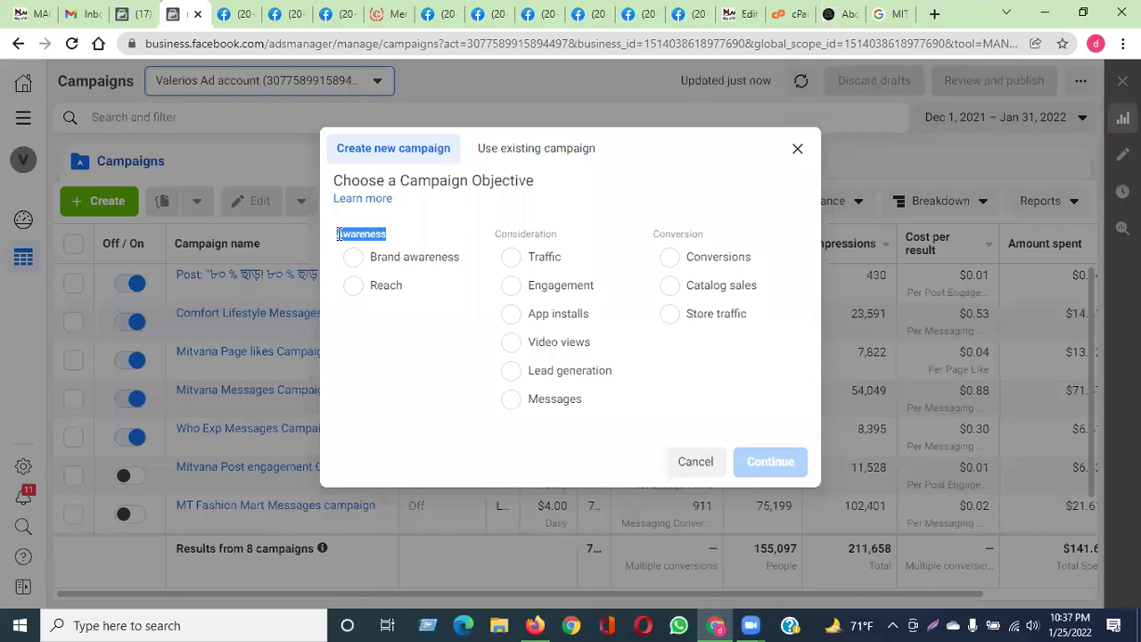
click(410, 227)
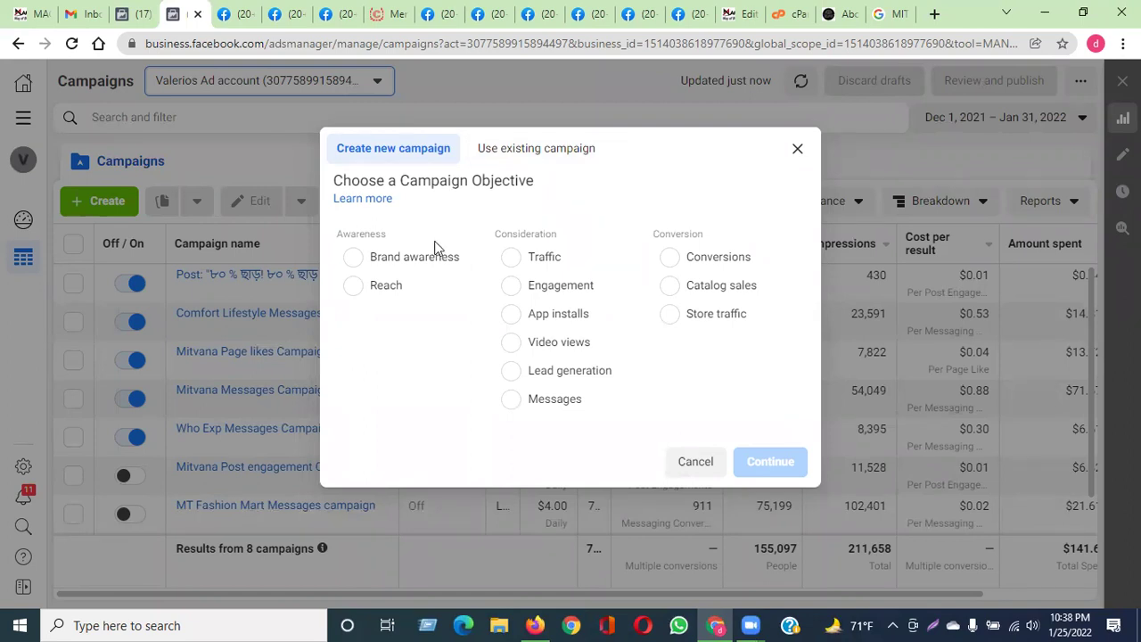
drag(391, 235, 340, 237)
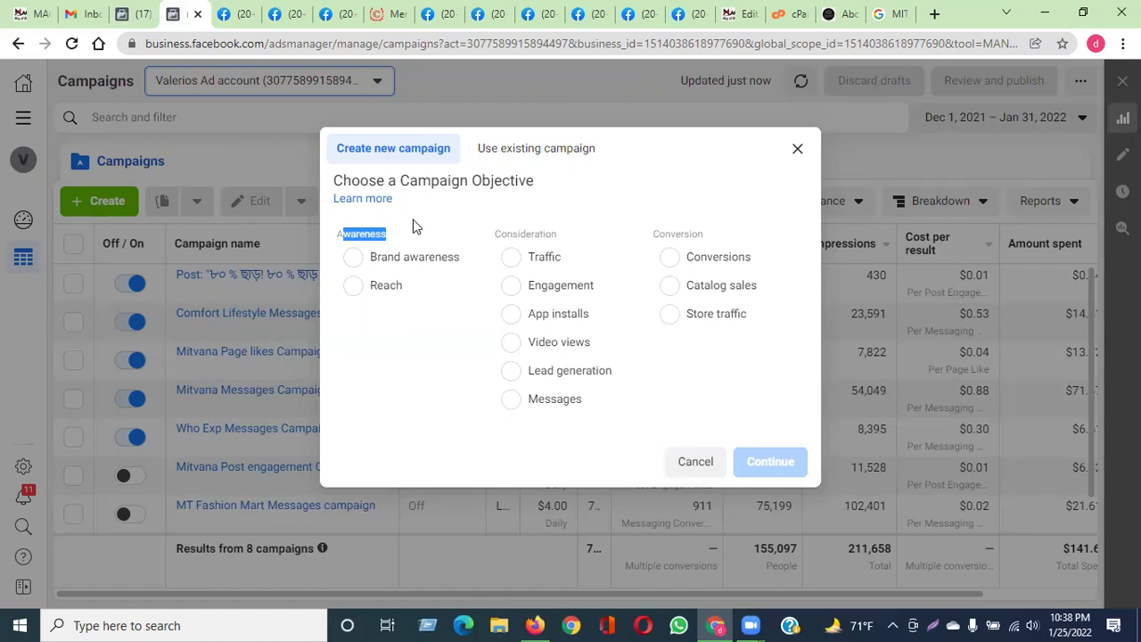
click(385, 232)
drag(386, 234, 337, 234)
click(399, 226)
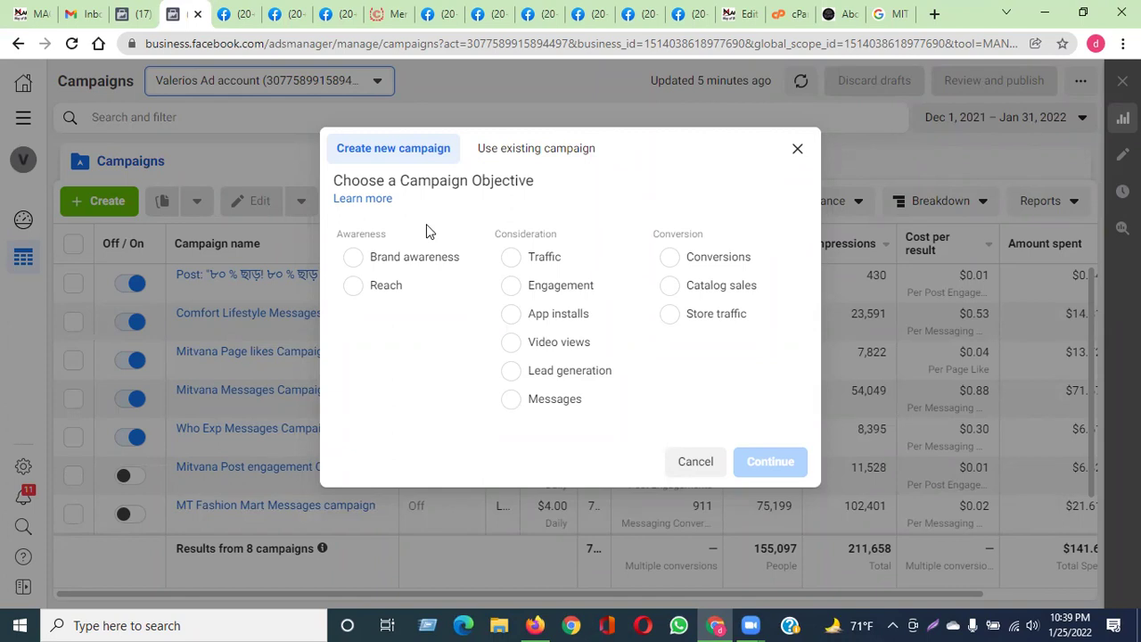
drag(386, 235, 335, 240)
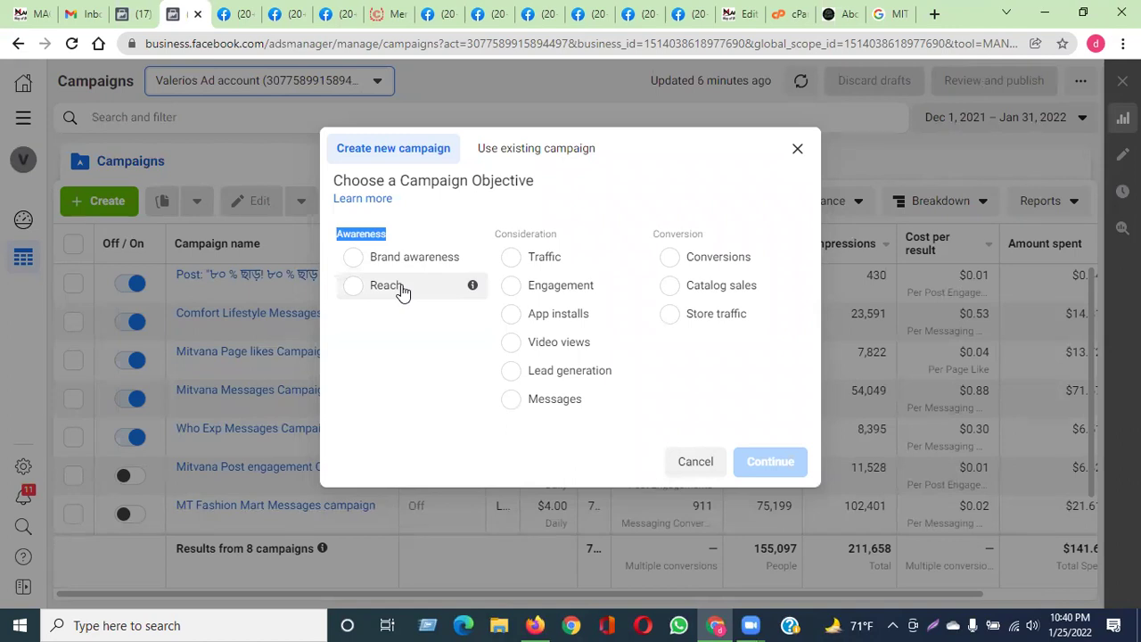
click(411, 226)
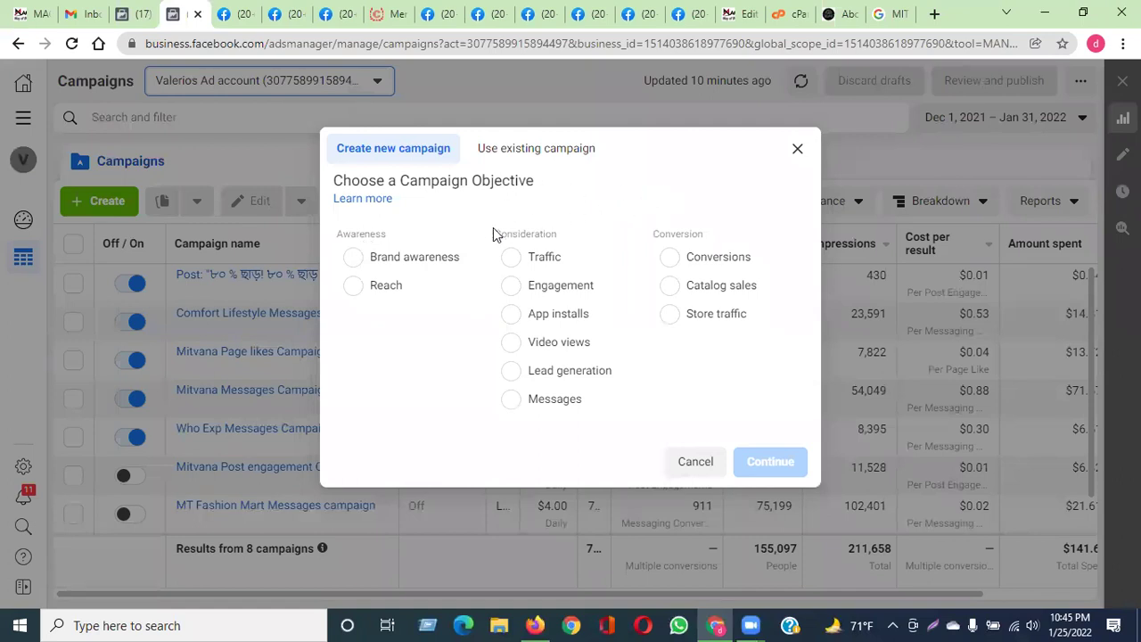
Examine the Consideration category and its objectives from Traffic down to Messages
drag(493, 231, 545, 234)
click(583, 226)
double_click(517, 236)
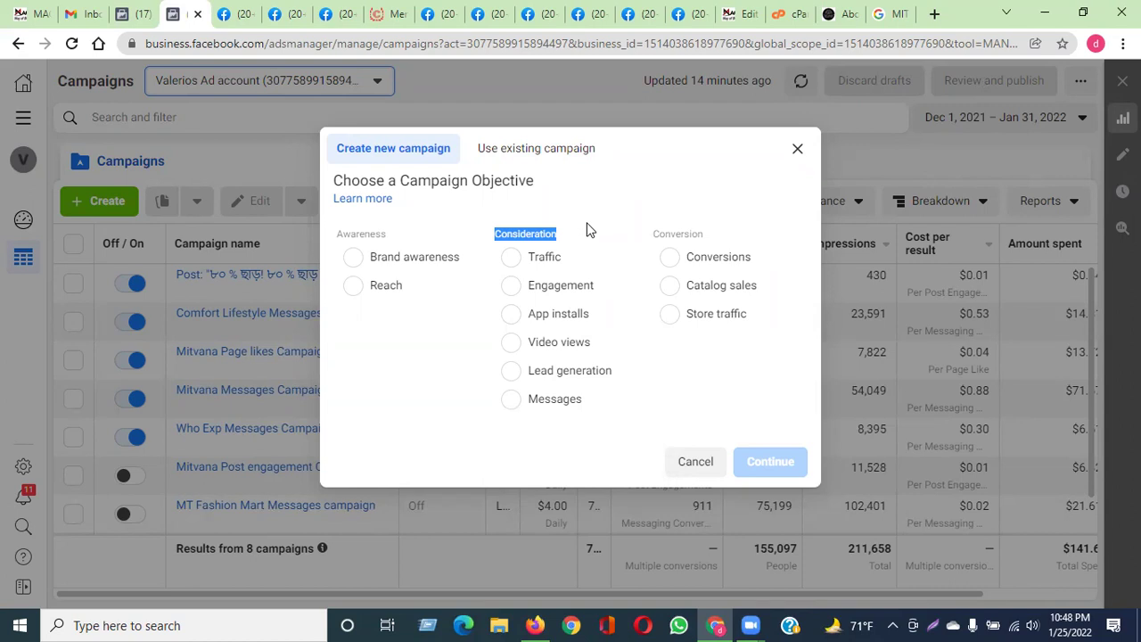
click(587, 230)
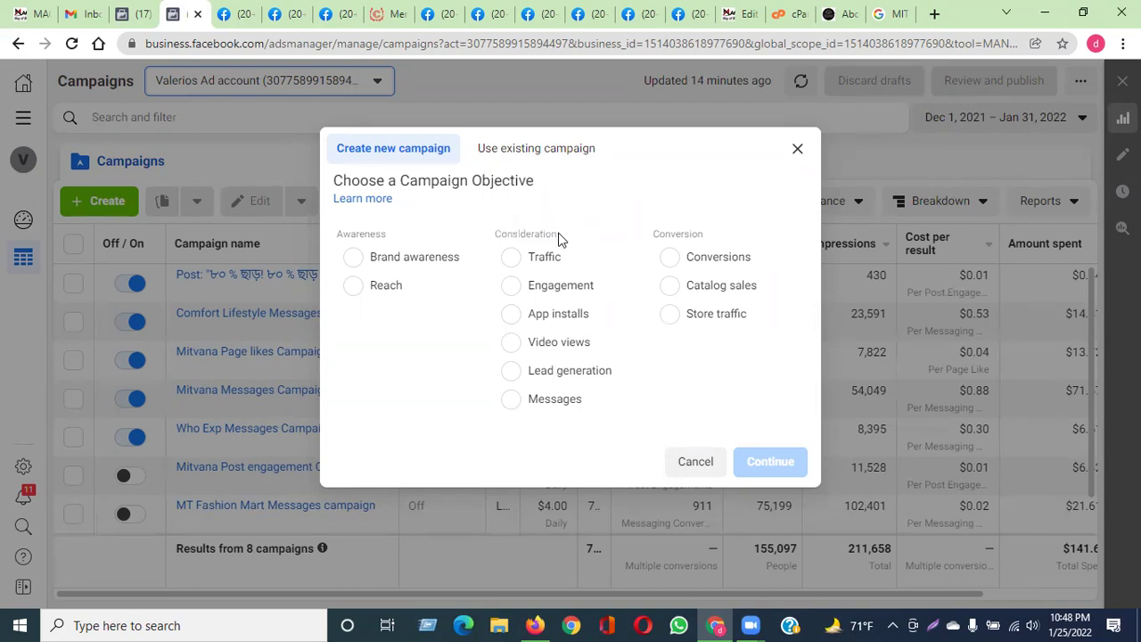
drag(562, 239, 497, 235)
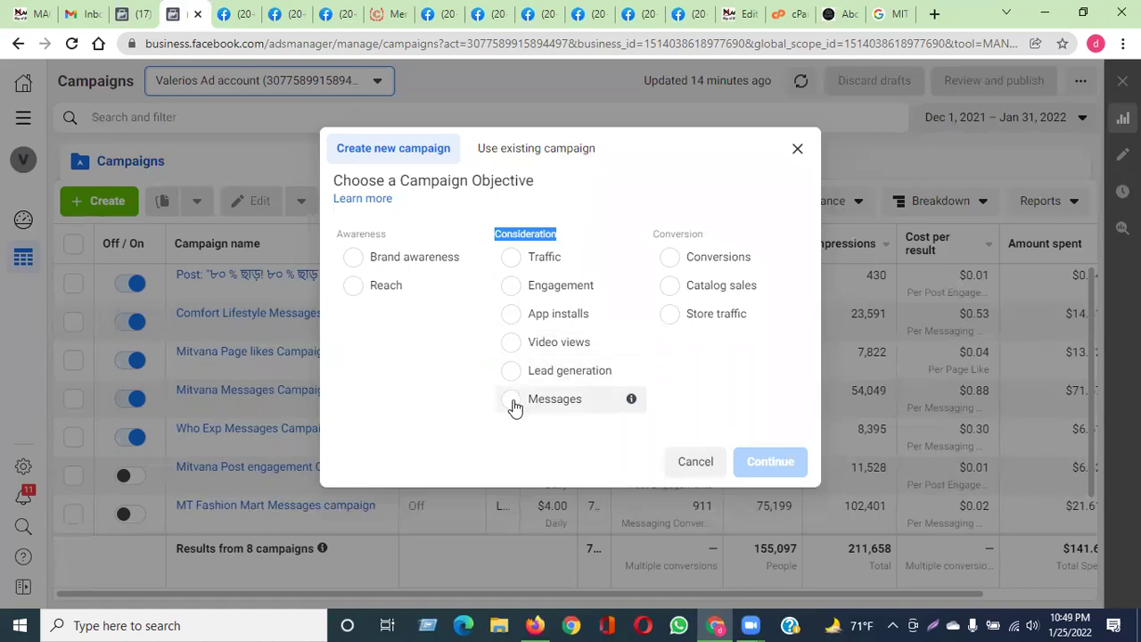
click(589, 195)
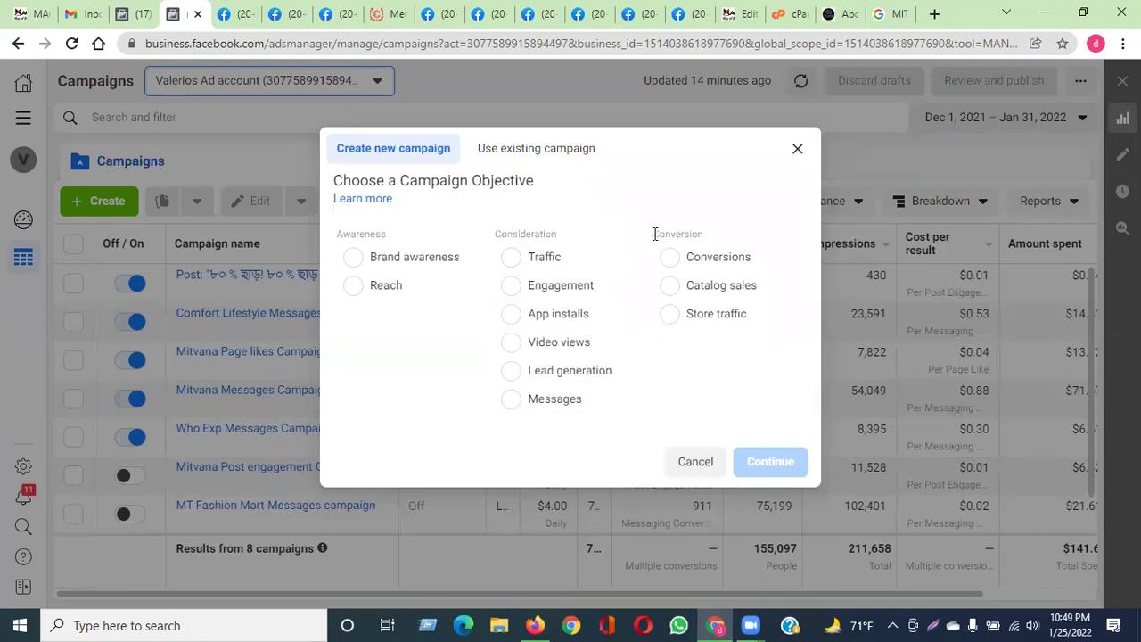
Examine the Conversion category with Conversions, Catalog sales and Store traffic, and compare it with the Consideration category
drag(656, 233, 703, 236)
click(686, 203)
drag(654, 233, 715, 241)
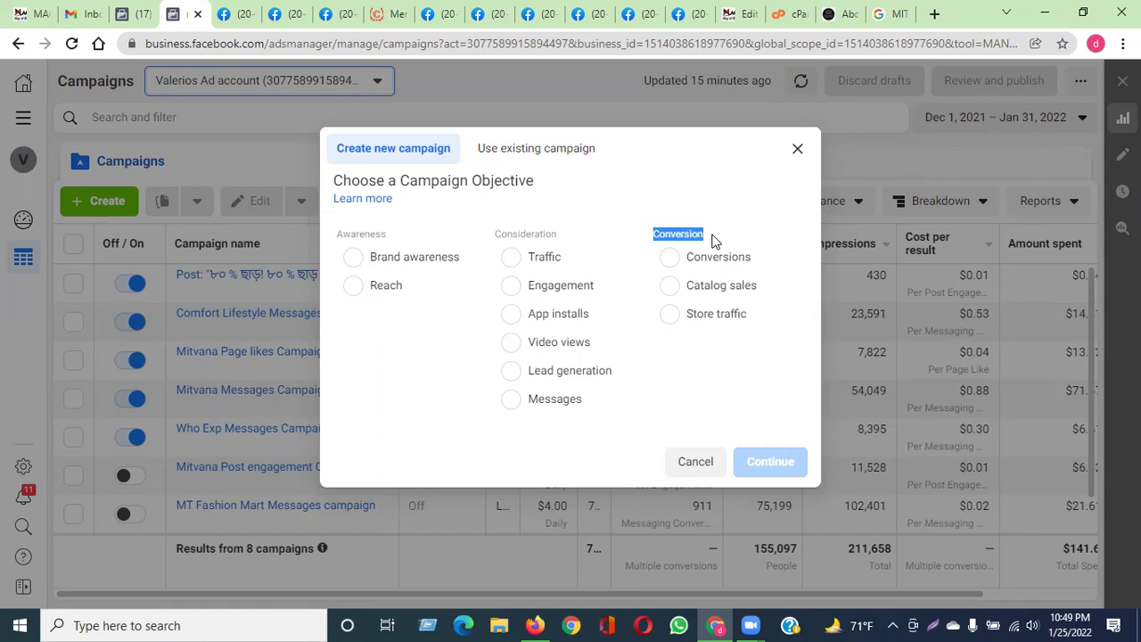
click(657, 230)
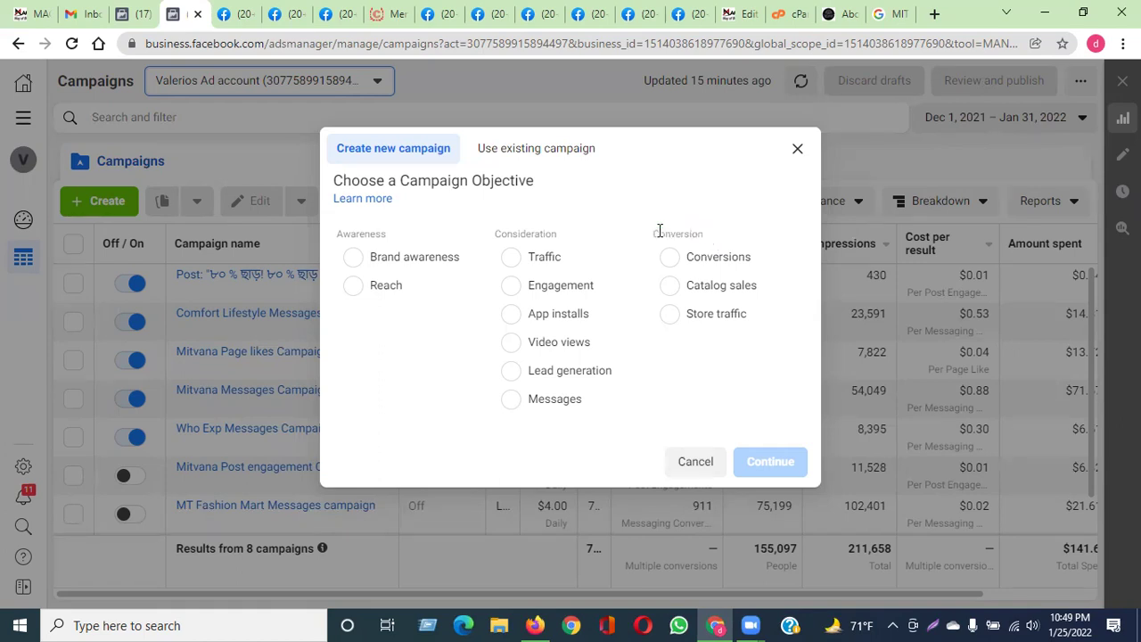
drag(654, 230, 713, 234)
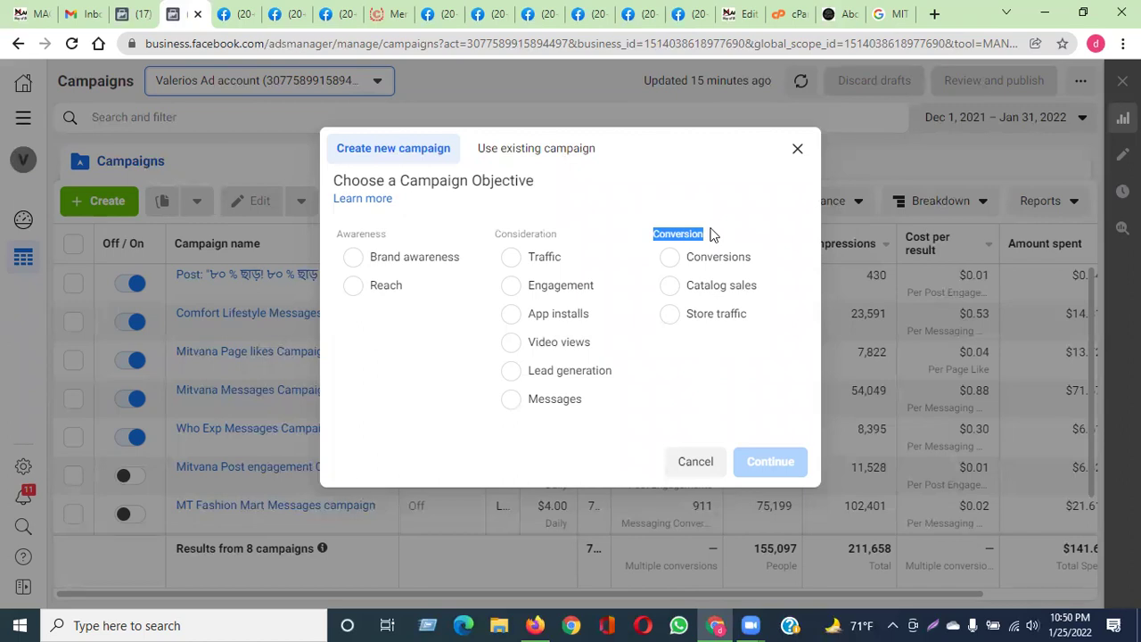
drag(491, 233, 544, 234)
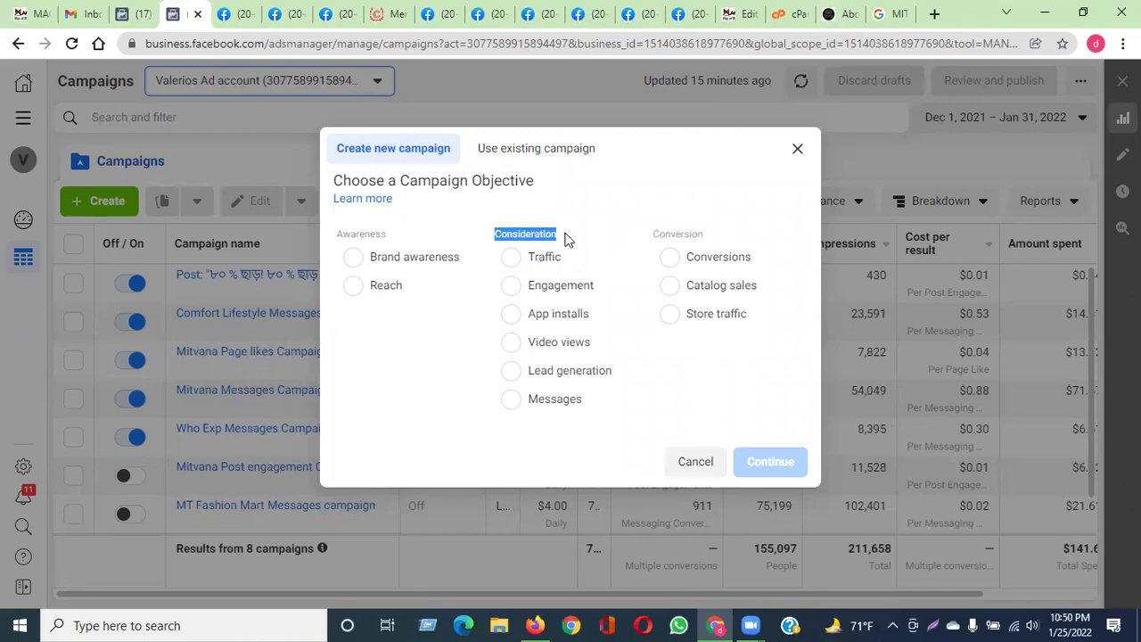
click(577, 218)
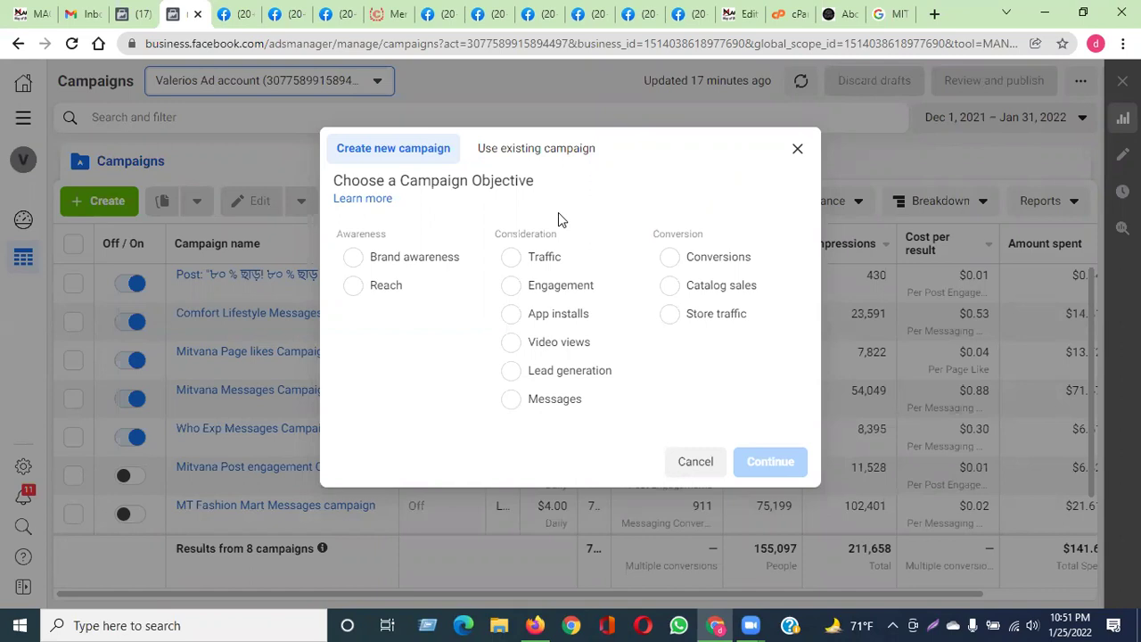
Go back over the Awareness category as the first group of campaign objectives
double_click(354, 234)
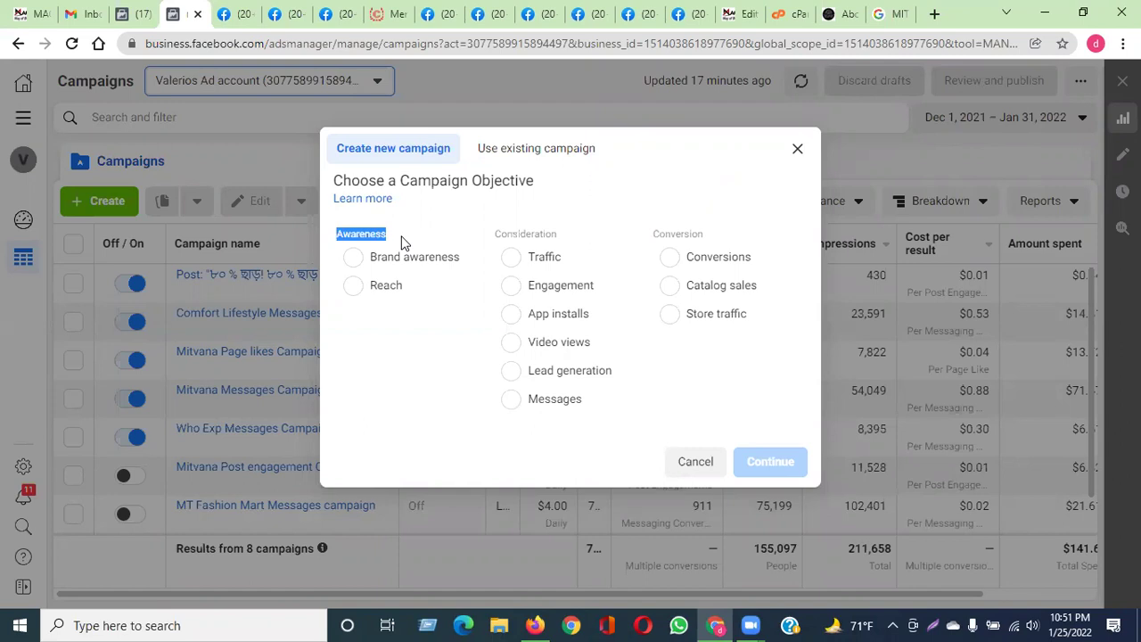
click(385, 234)
drag(390, 239, 331, 240)
click(397, 233)
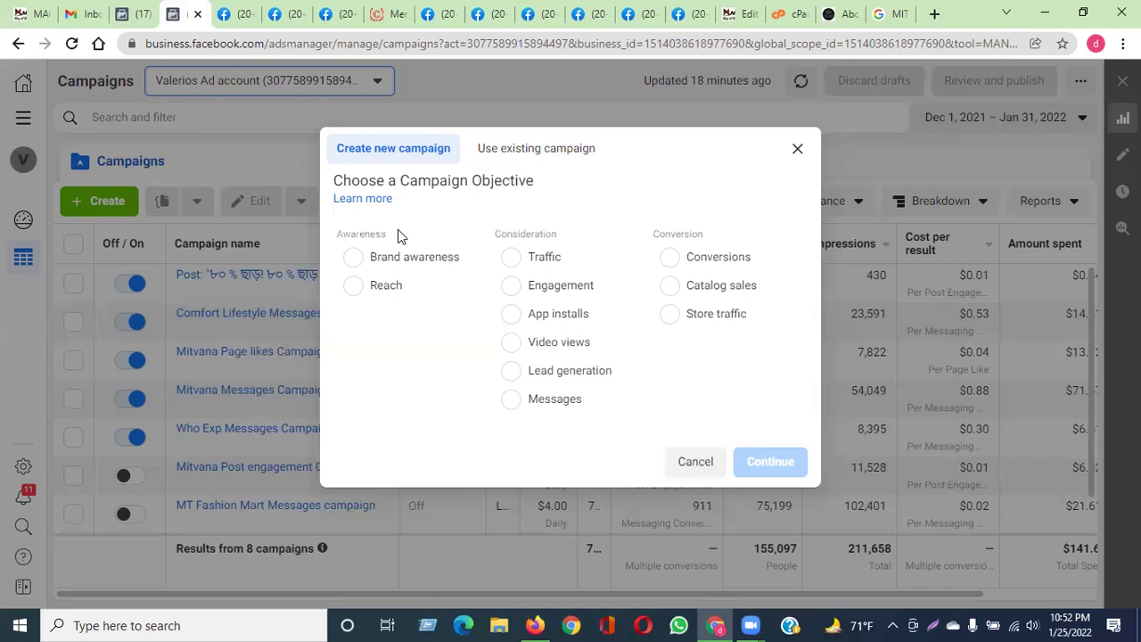
drag(381, 231, 338, 233)
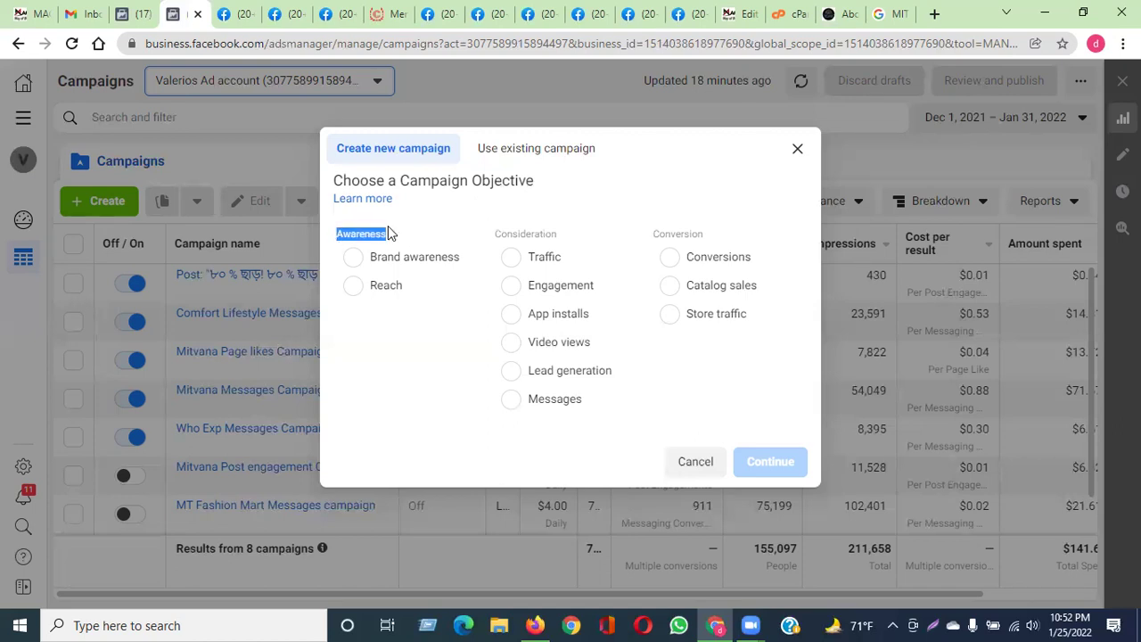
click(372, 229)
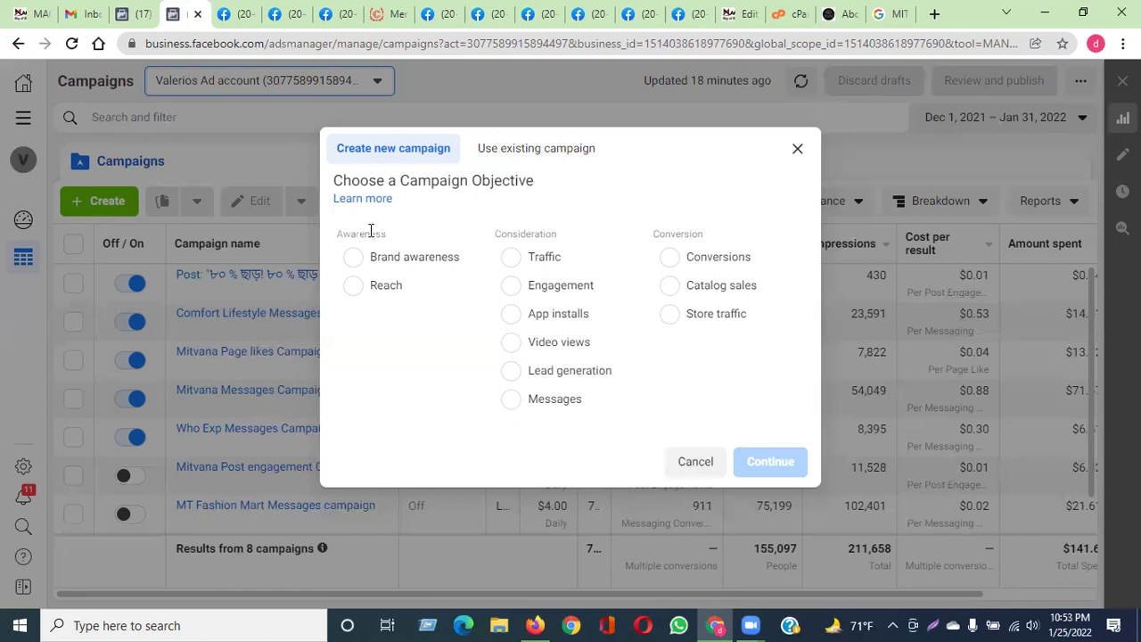
drag(392, 233, 330, 238)
click(374, 234)
Review the Consideration category as the second group of campaign objectives
click(500, 237)
drag(500, 237, 565, 239)
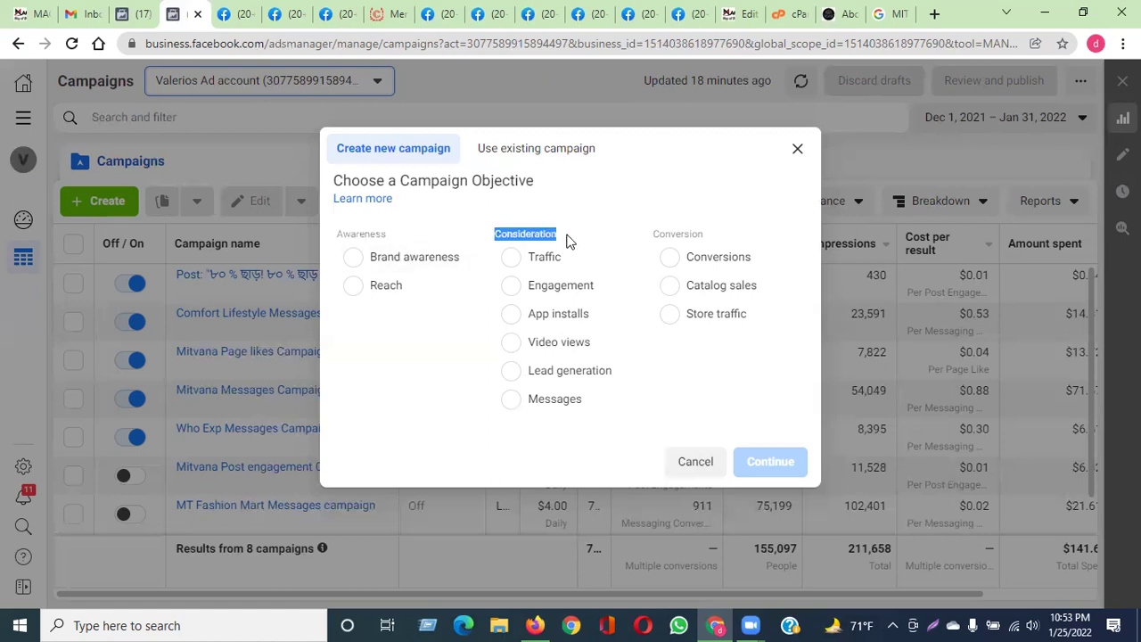
click(568, 211)
drag(547, 235, 499, 229)
click(500, 230)
drag(493, 232, 547, 228)
click(558, 240)
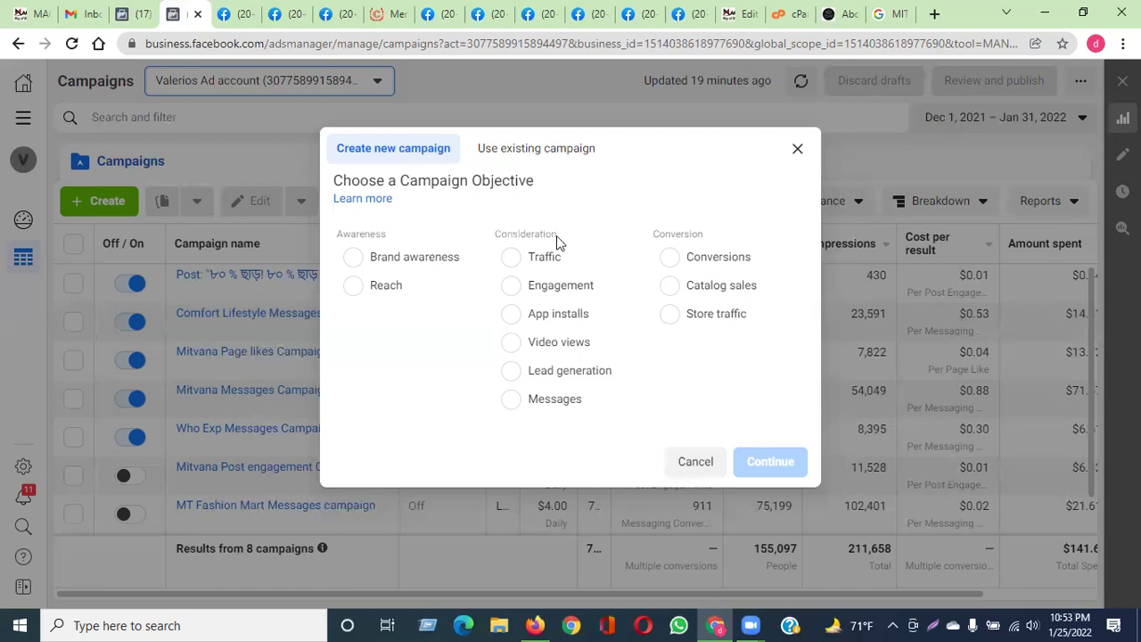
drag(495, 232, 547, 232)
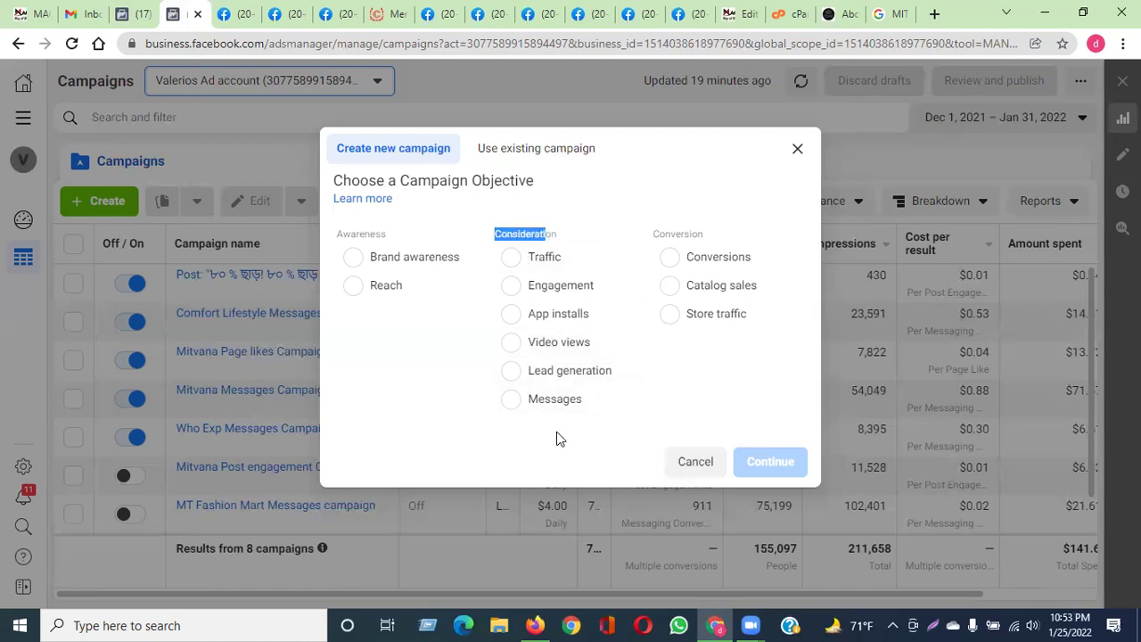
click(624, 268)
Review the Conversion category as the third group of campaign objectives
drag(655, 233, 690, 234)
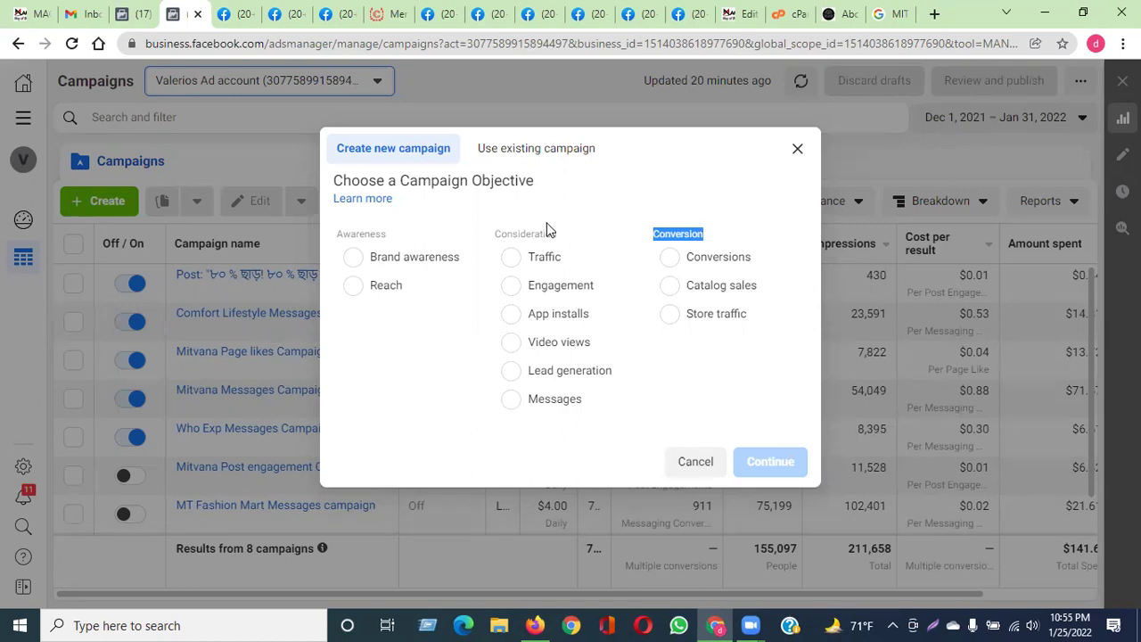
click(659, 222)
drag(651, 233, 690, 218)
click(670, 237)
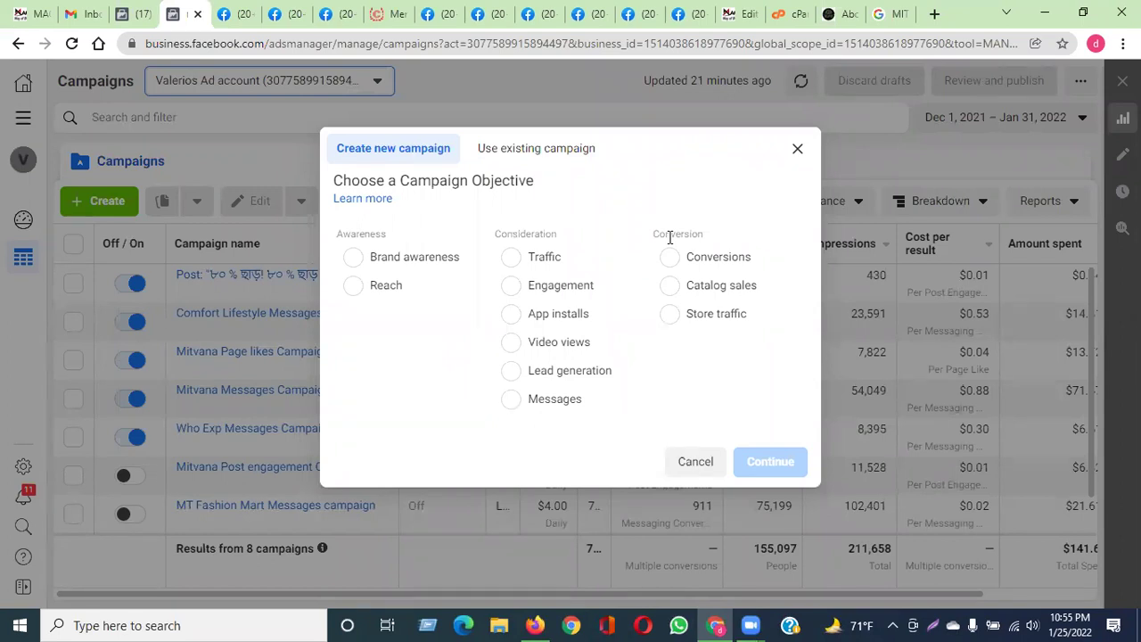
drag(656, 231, 689, 232)
click(629, 212)
Highlight the Awareness category together with its Brand awareness and Reach objectives for review
drag(339, 230, 400, 288)
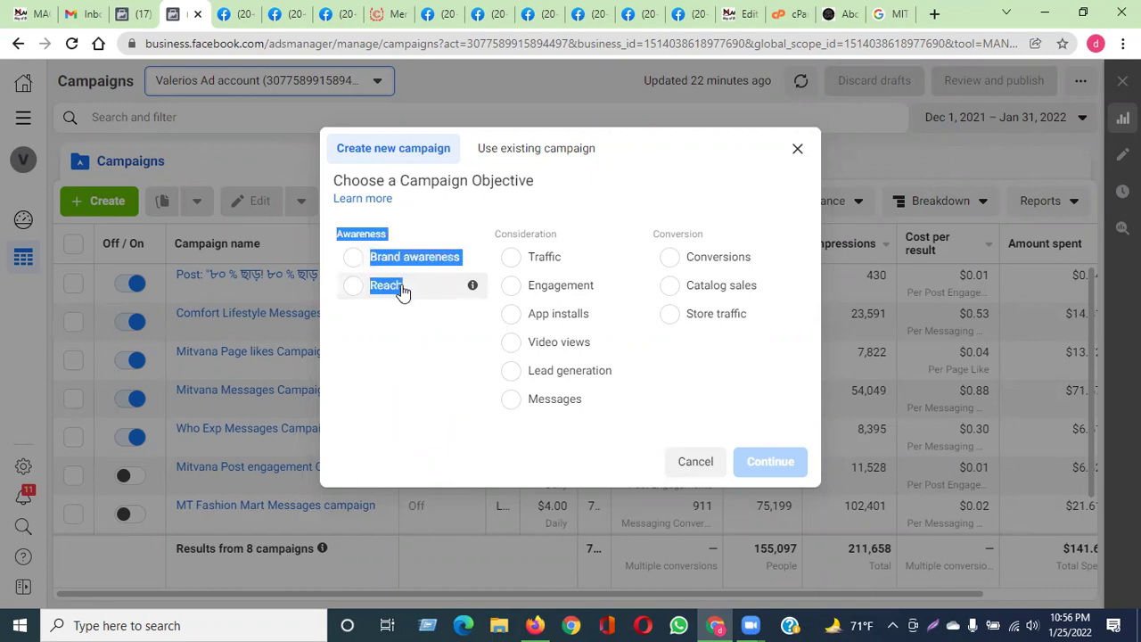
click(713, 193)
drag(350, 232, 402, 287)
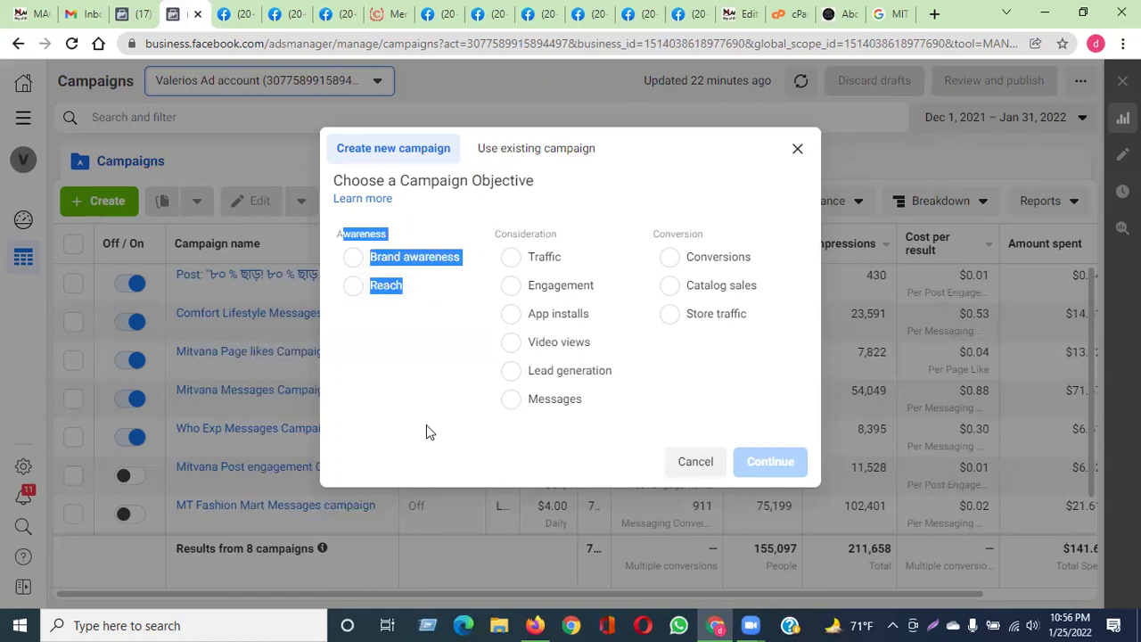
click(614, 200)
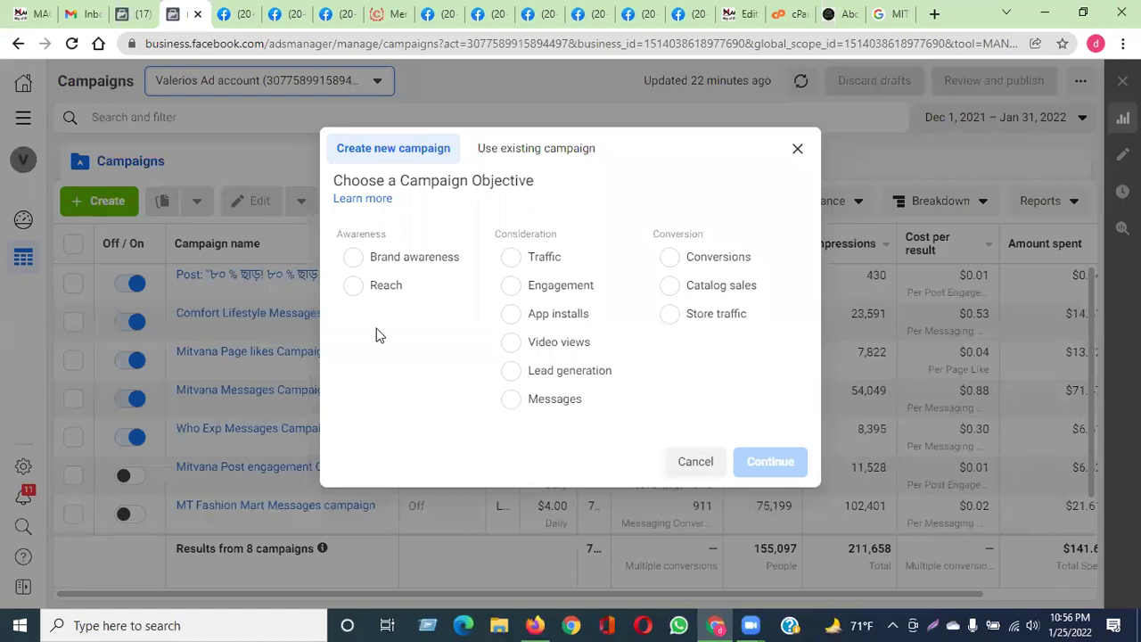
drag(378, 285, 351, 259)
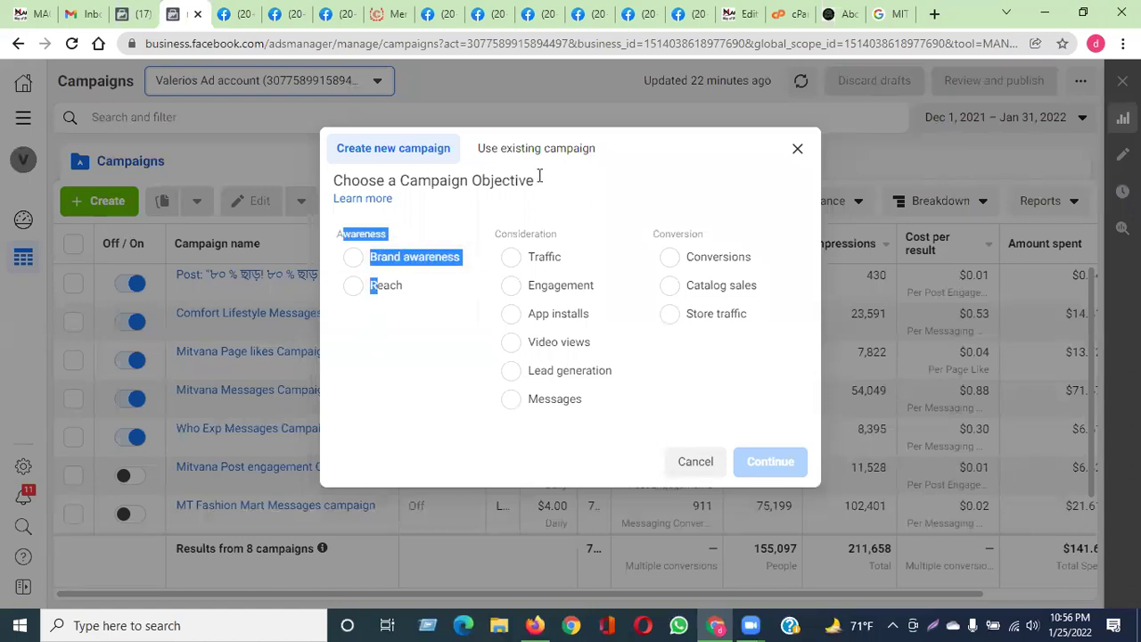
click(640, 172)
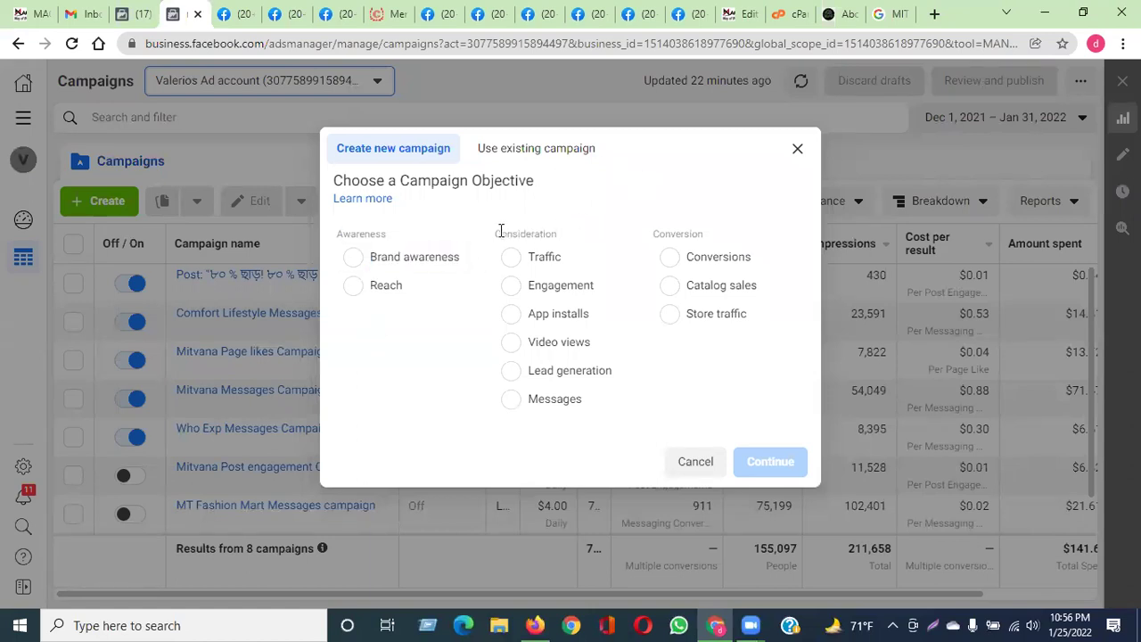
Run quickly through the Consideration objectives, selecting each in turn from Traffic to Messages
drag(497, 230, 560, 237)
click(596, 206)
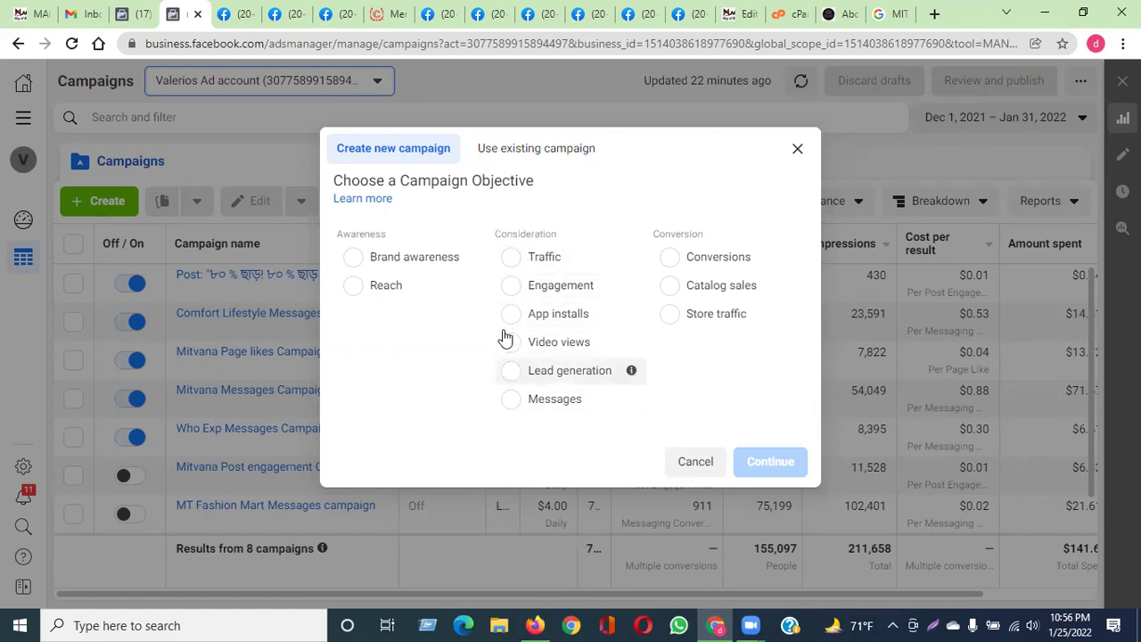
click(510, 260)
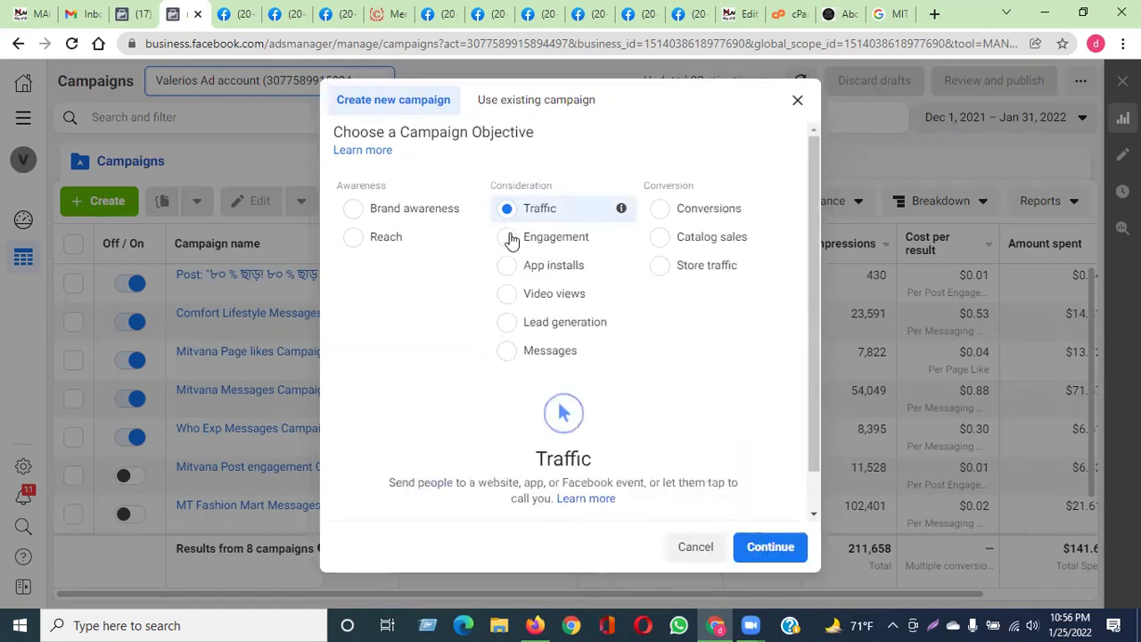
click(507, 237)
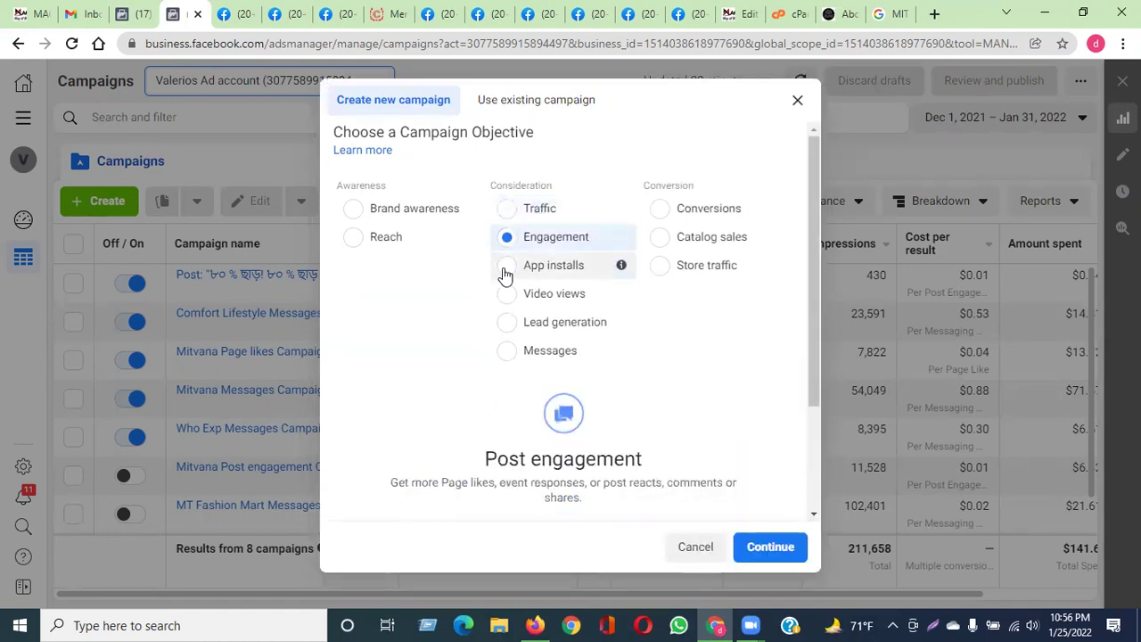
click(506, 269)
click(508, 297)
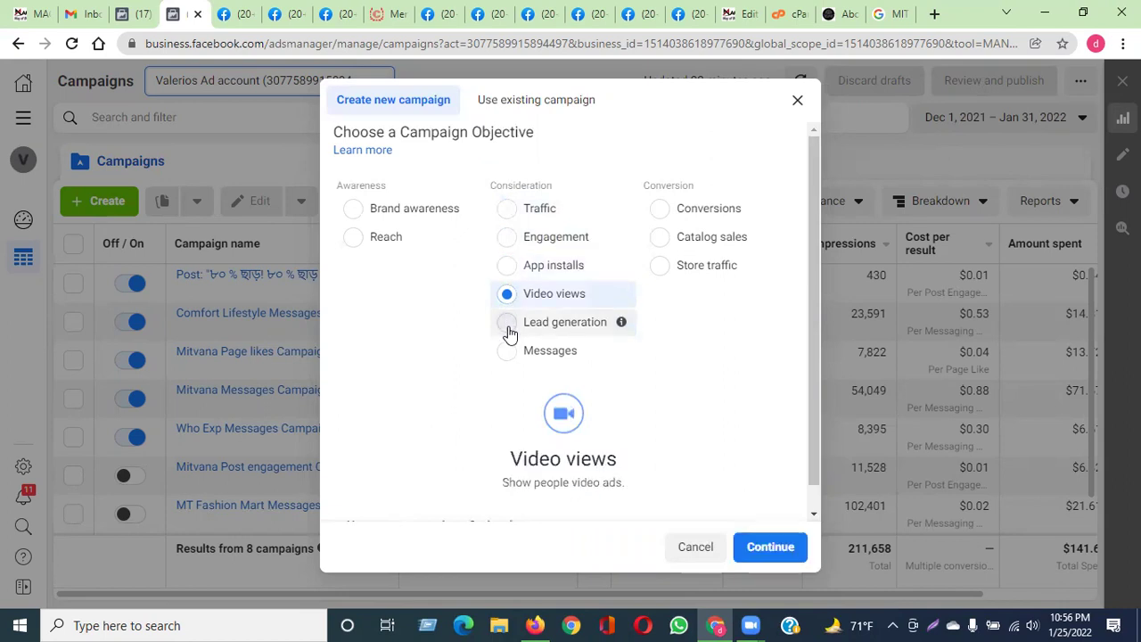
click(509, 328)
click(507, 353)
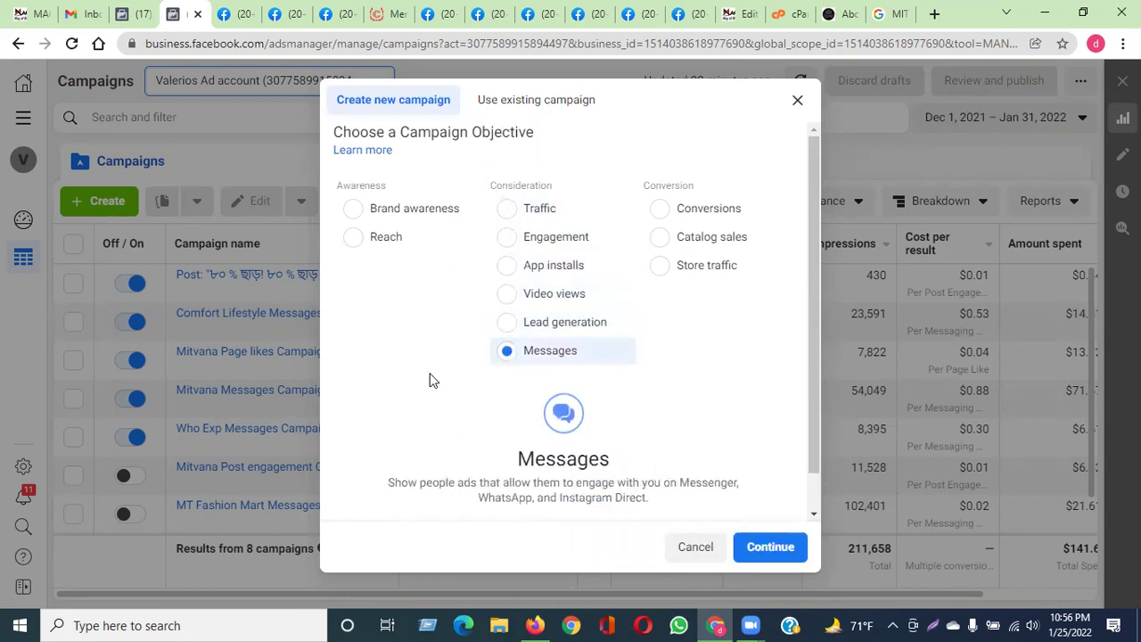
Read the descriptions of Traffic, Engagement, App installs, Video views, Lead generation and Messages one by one
click(514, 218)
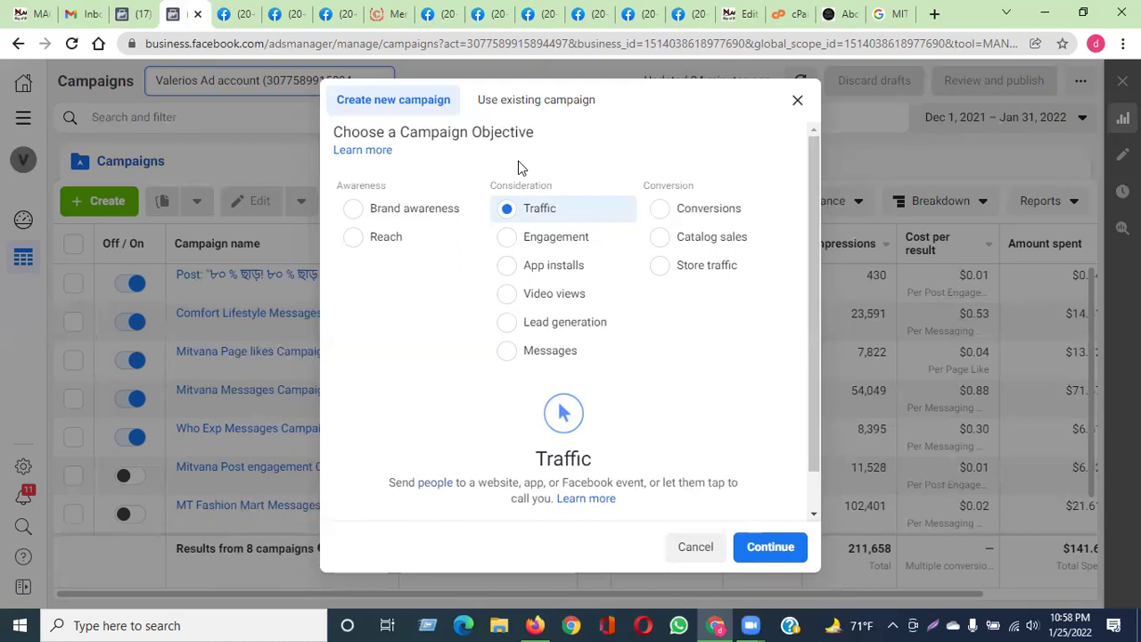
click(532, 243)
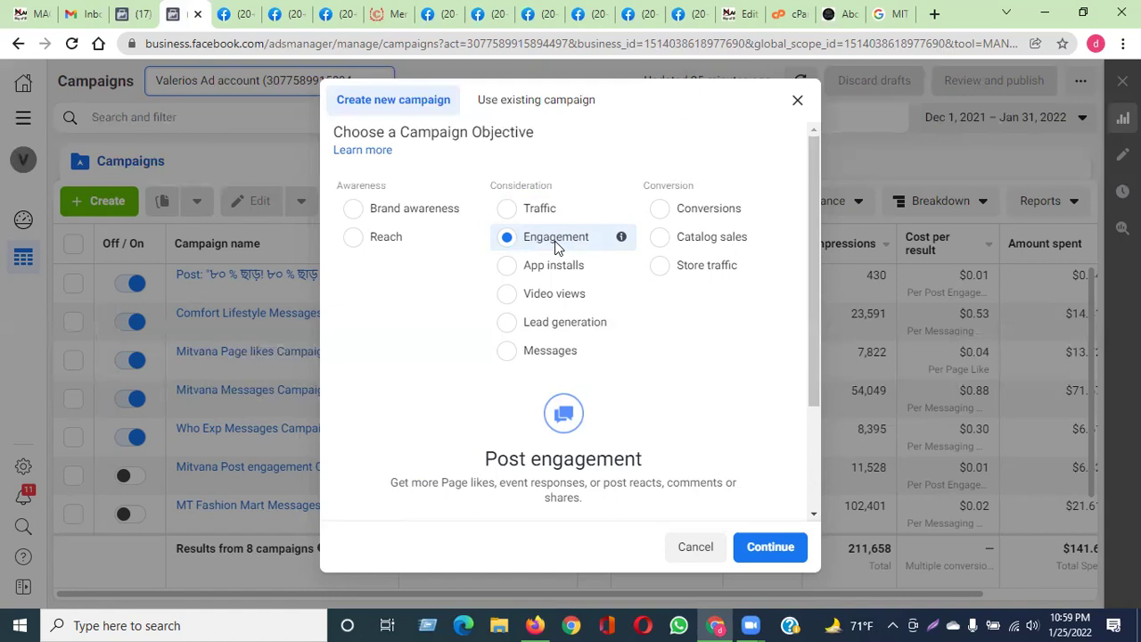
click(506, 266)
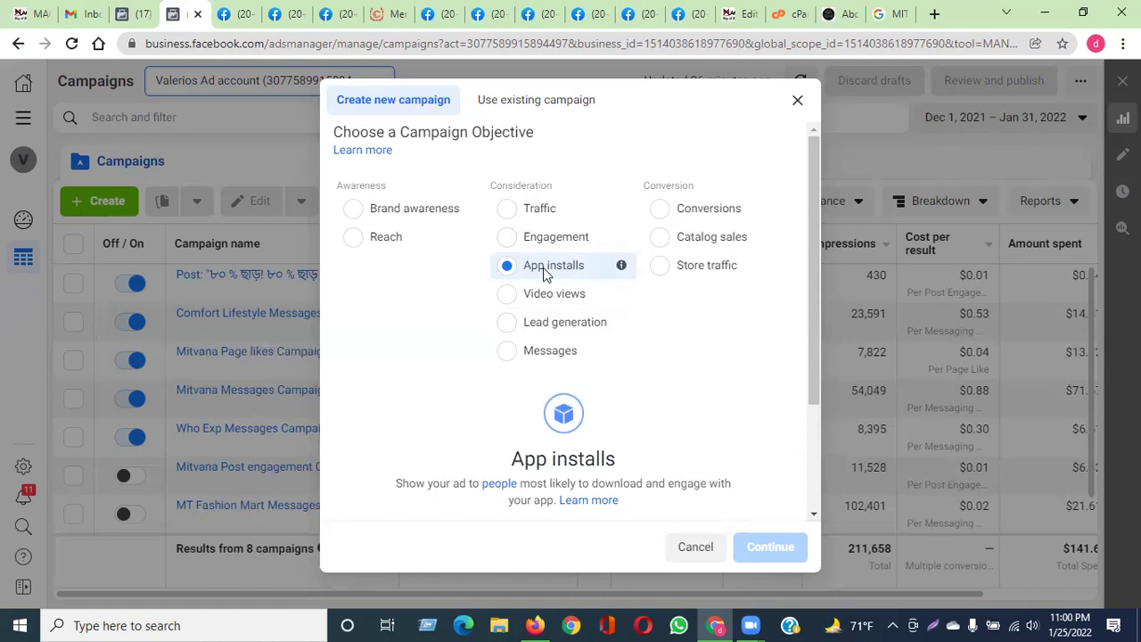
click(508, 295)
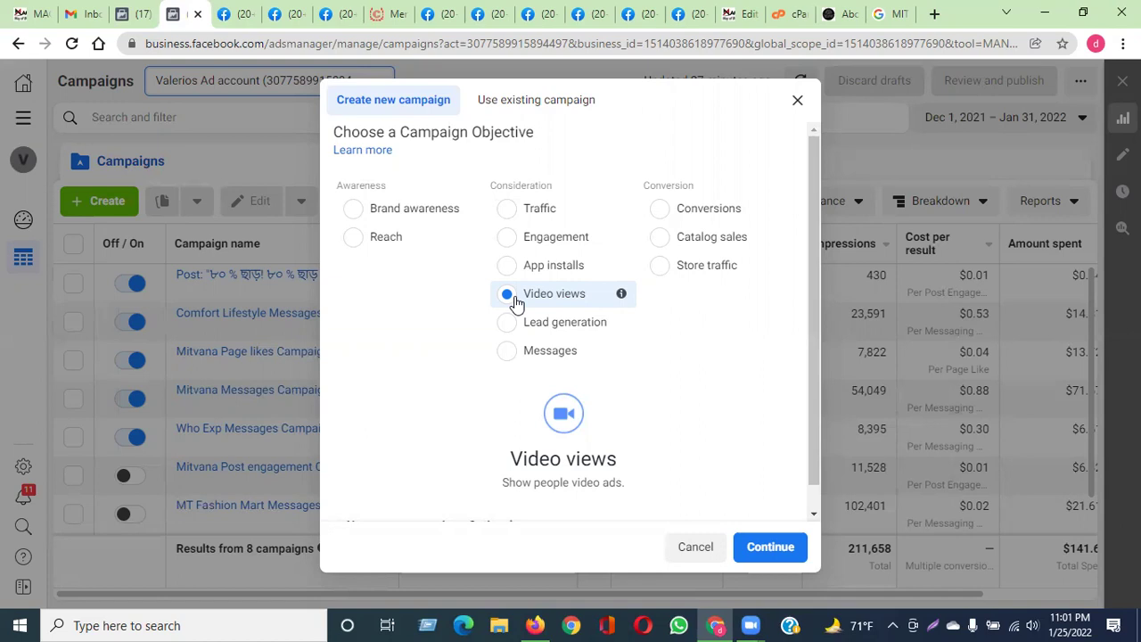
click(504, 327)
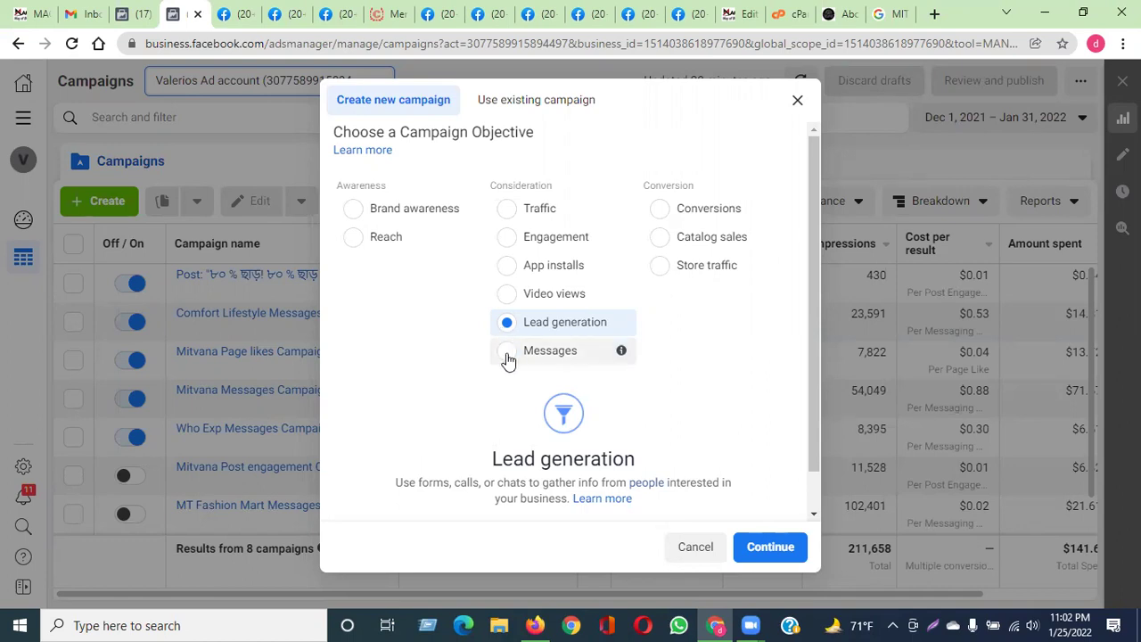
click(504, 354)
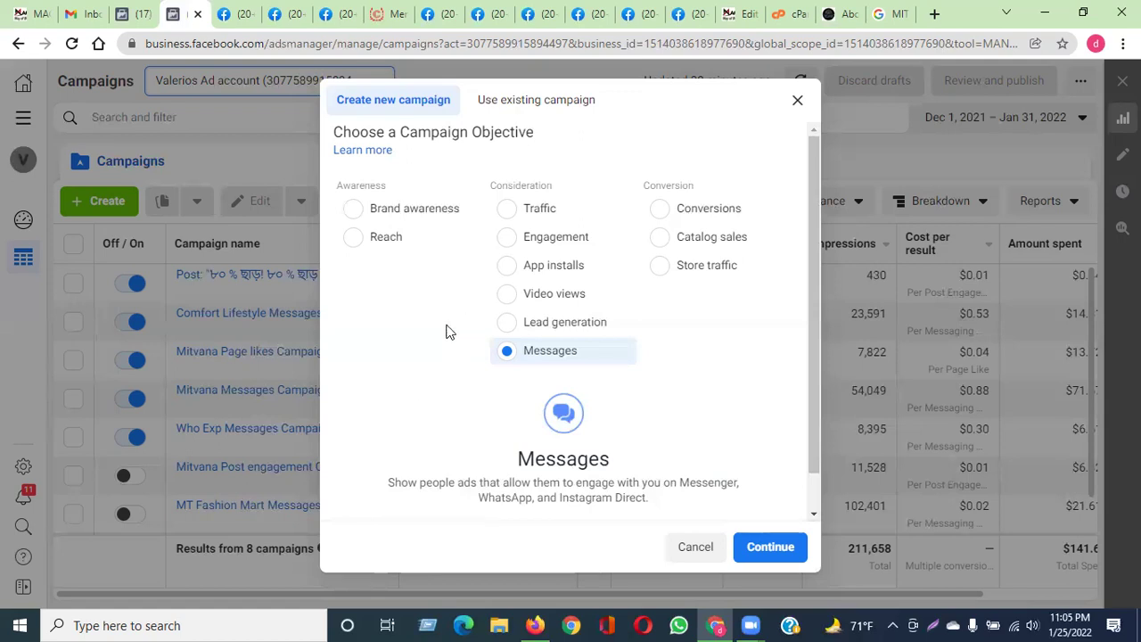
Choose the Conversions objective and highlight its name under the Conversion category to review its description
drag(640, 187, 693, 190)
click(725, 179)
click(661, 211)
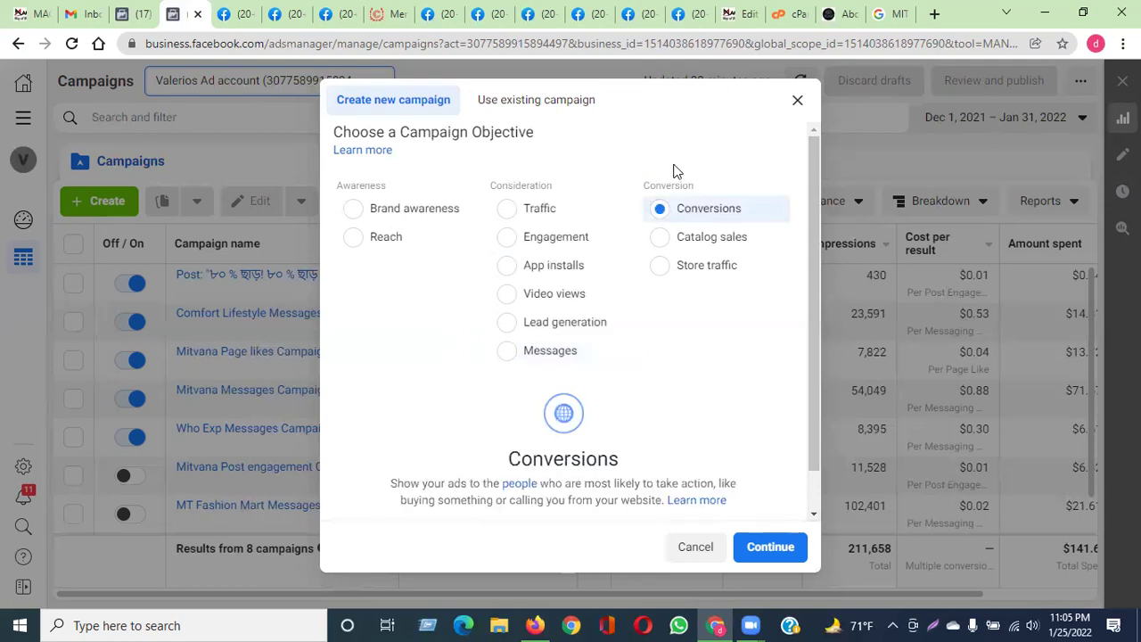
drag(650, 184, 748, 209)
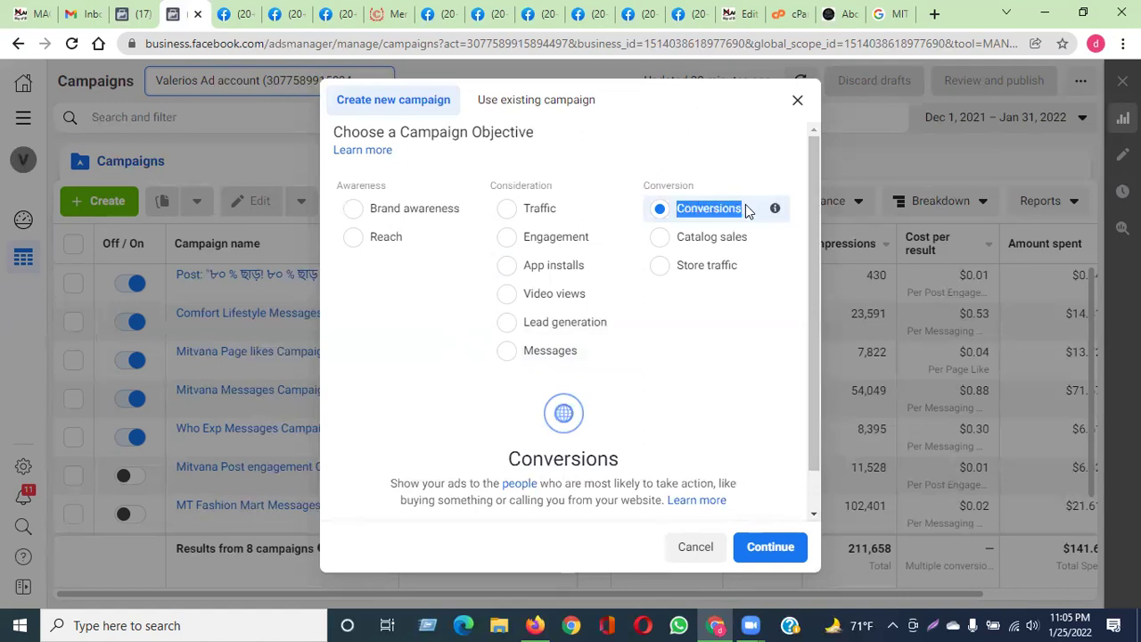
click(719, 174)
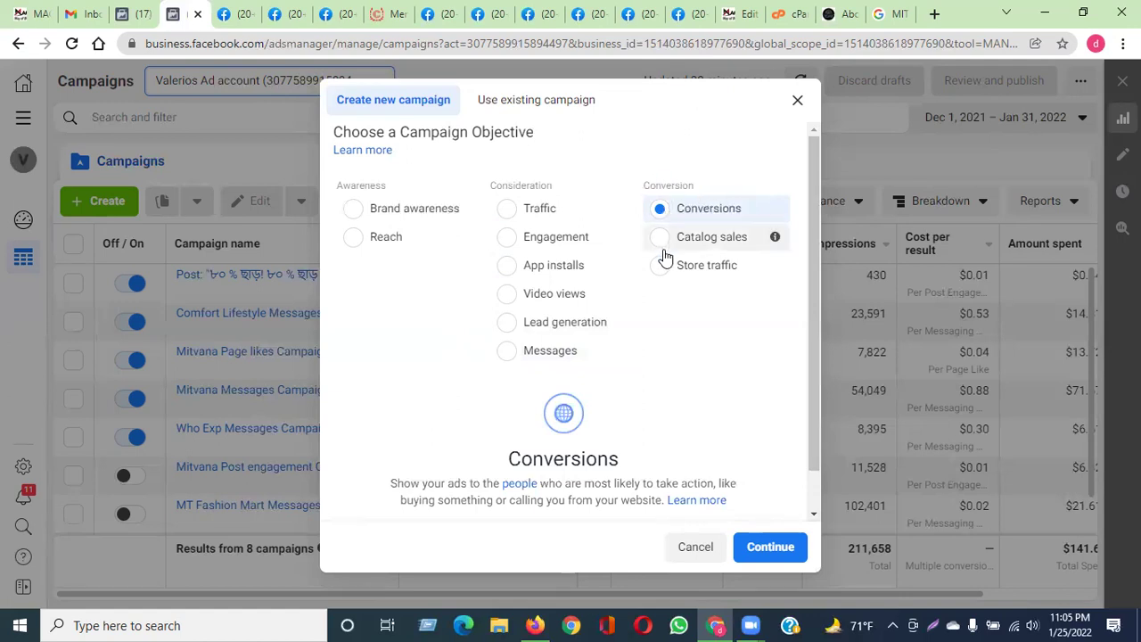
drag(644, 185, 652, 185)
click(657, 148)
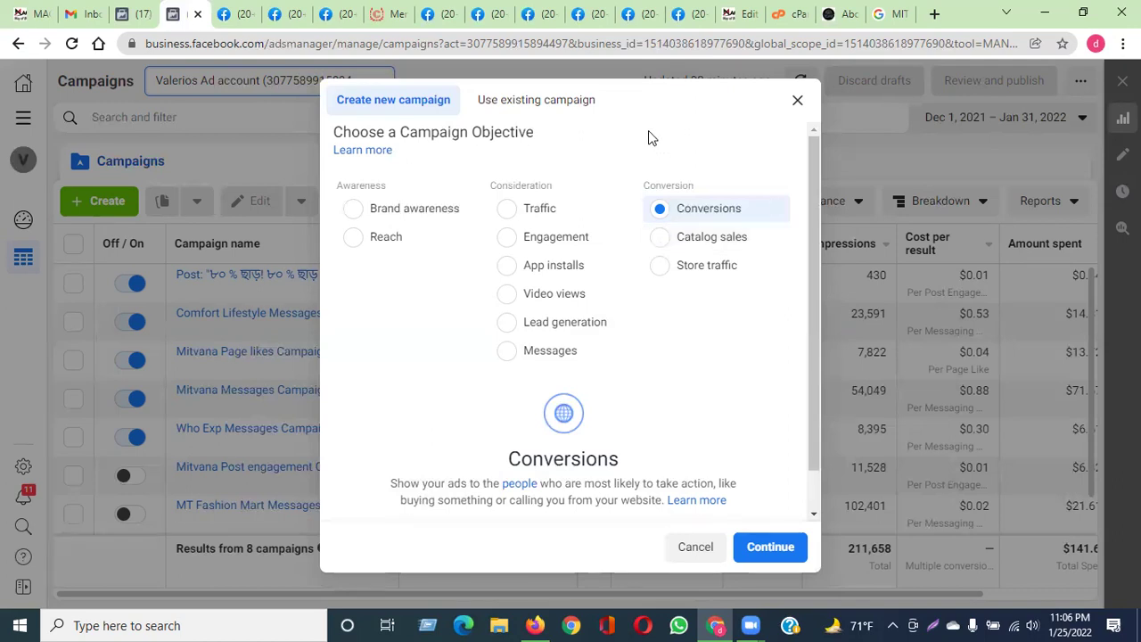
Select the Store traffic objective and highlight its name to review its description
click(660, 267)
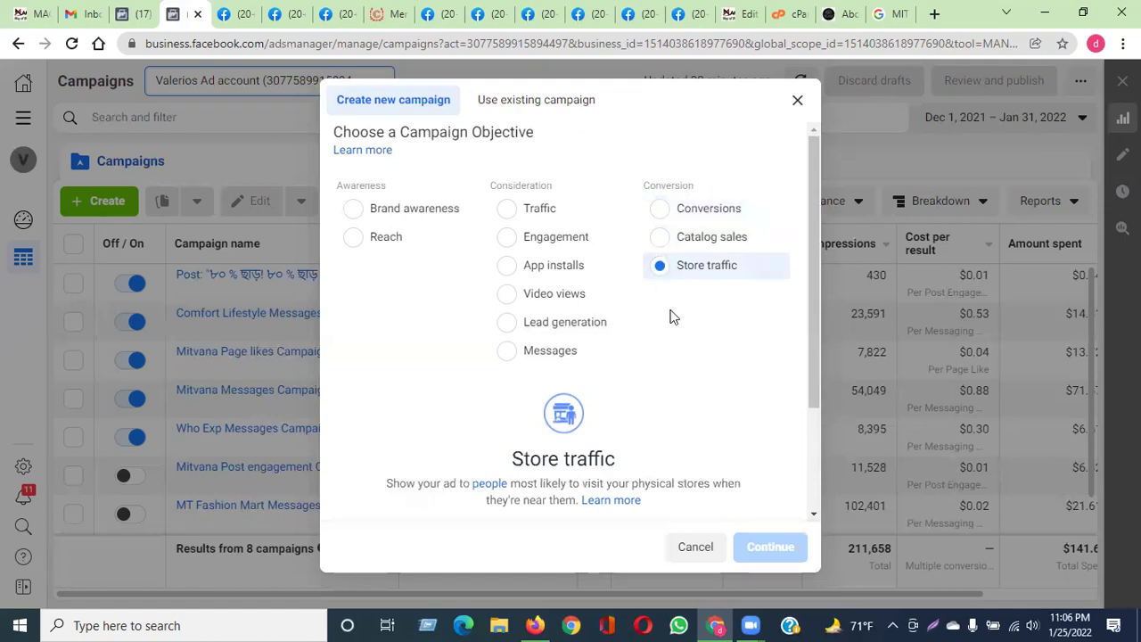
drag(675, 264, 704, 265)
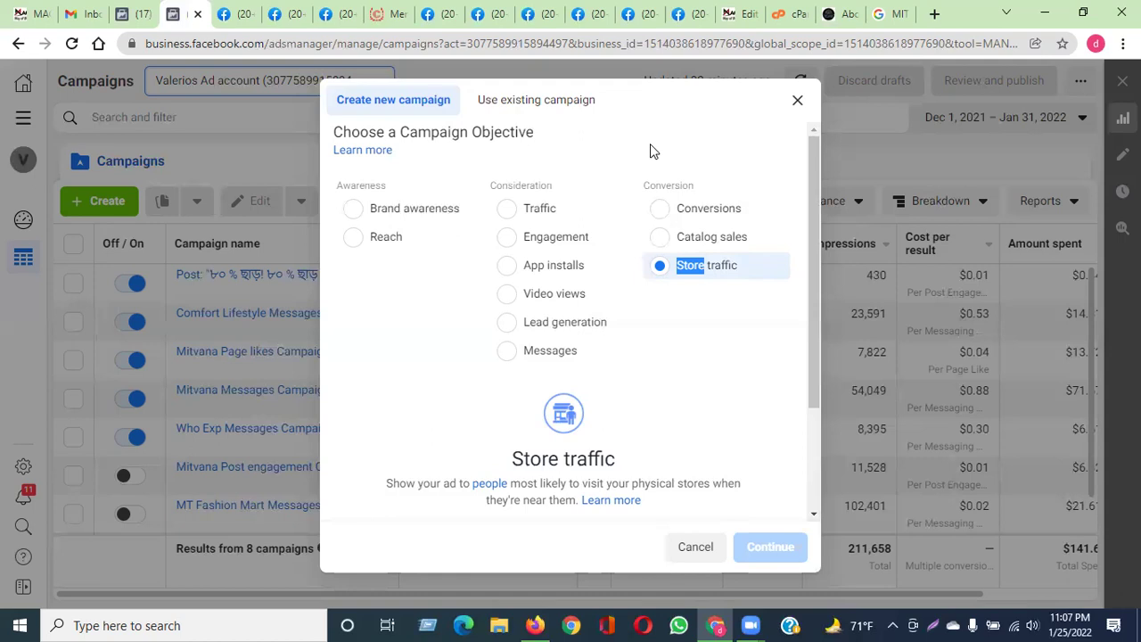
click(650, 144)
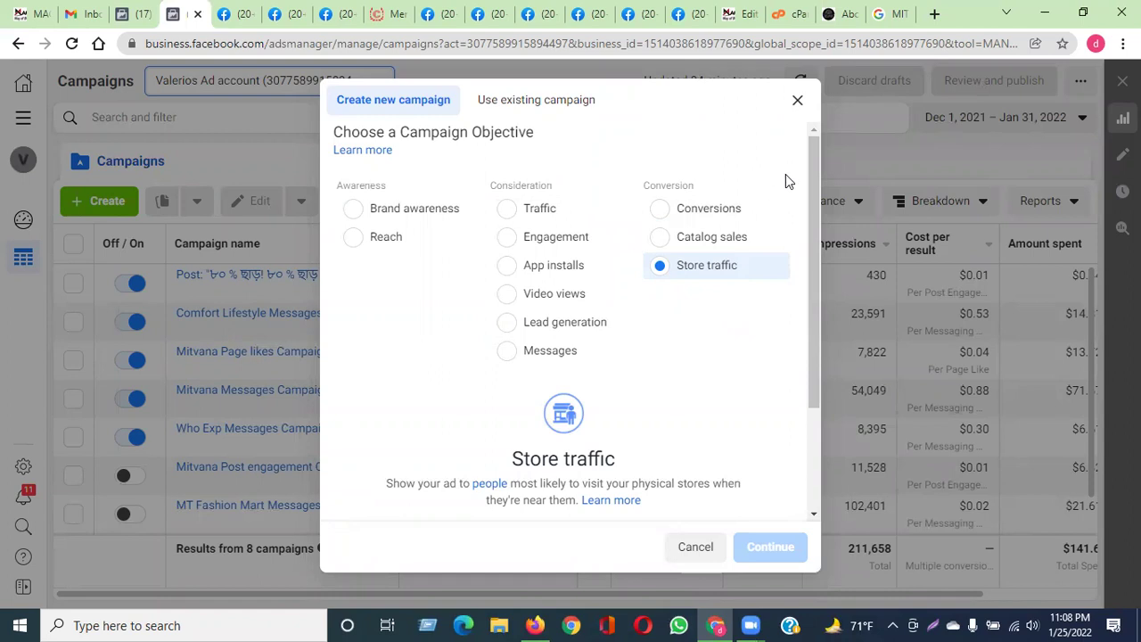
Recap the objective categories, highlighting the Awareness and Conversion headings and pointing out Traffic under Consideration
drag(816, 153, 798, 122)
drag(338, 185, 406, 189)
drag(649, 184, 691, 182)
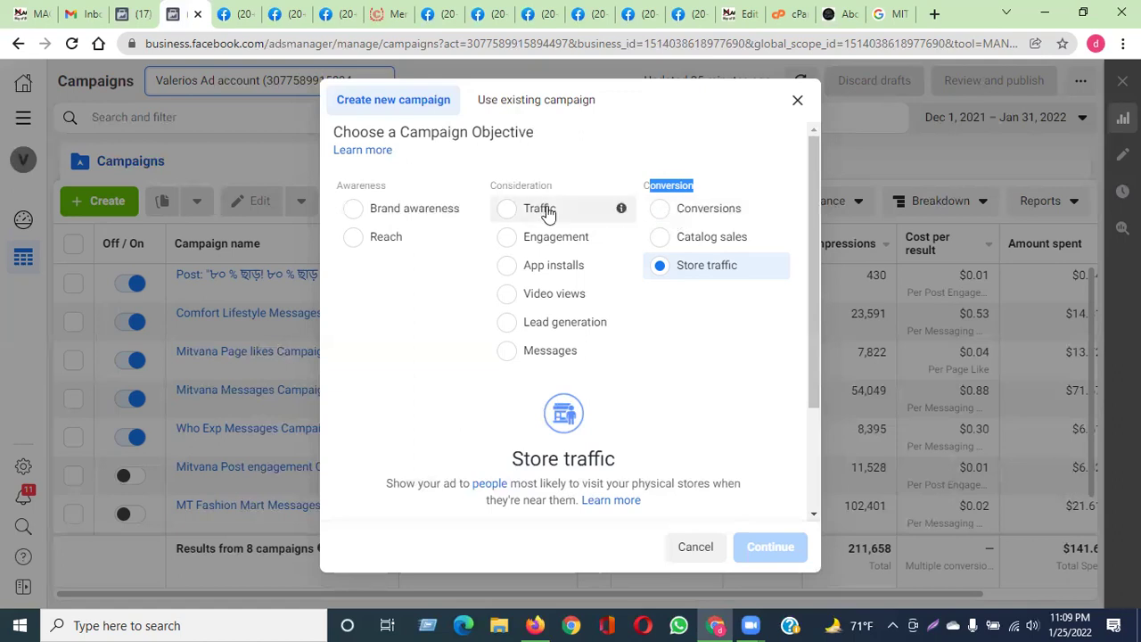
mouse_move(547, 209)
click(610, 157)
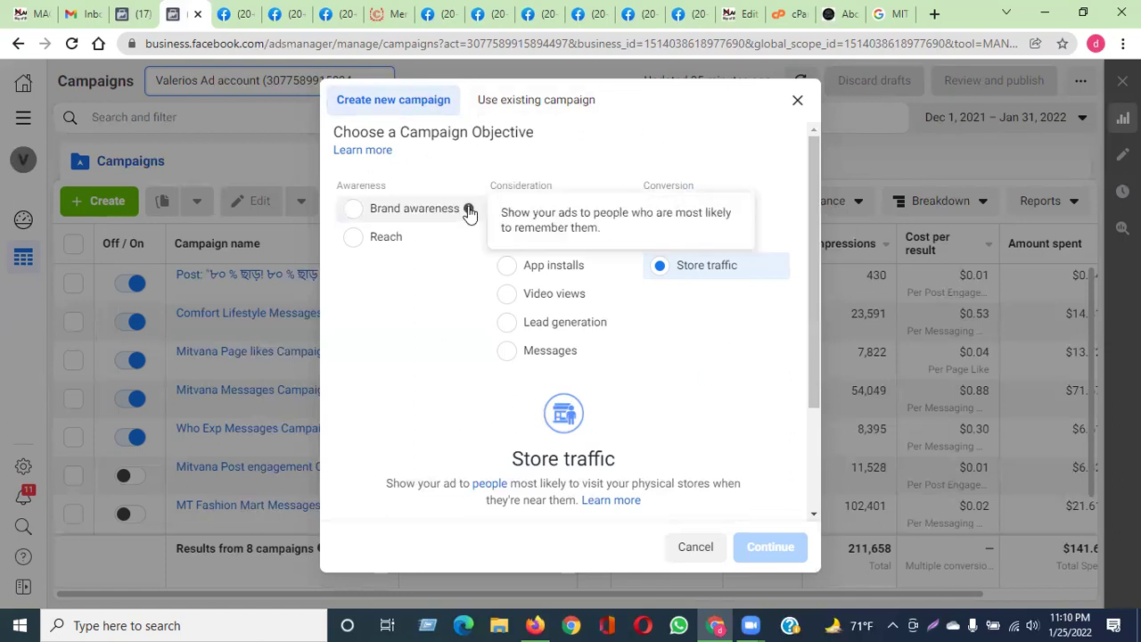
Check the Reach objective's explanation and view the Facebook Page and campaign name sections for Store traffic
mouse_move(469, 236)
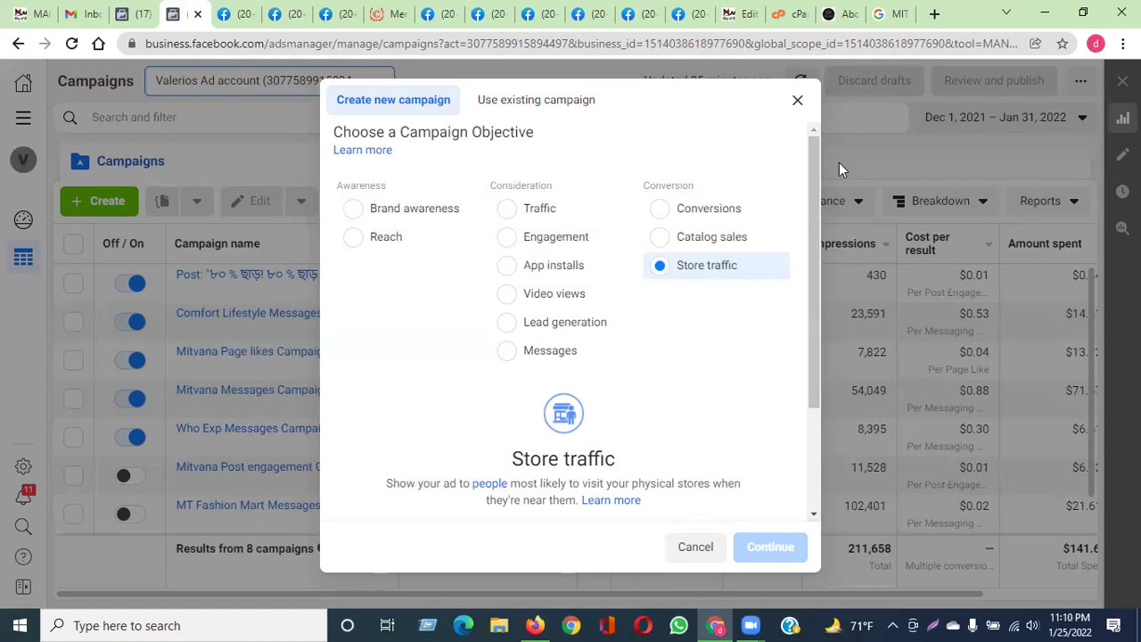
drag(814, 160, 812, 311)
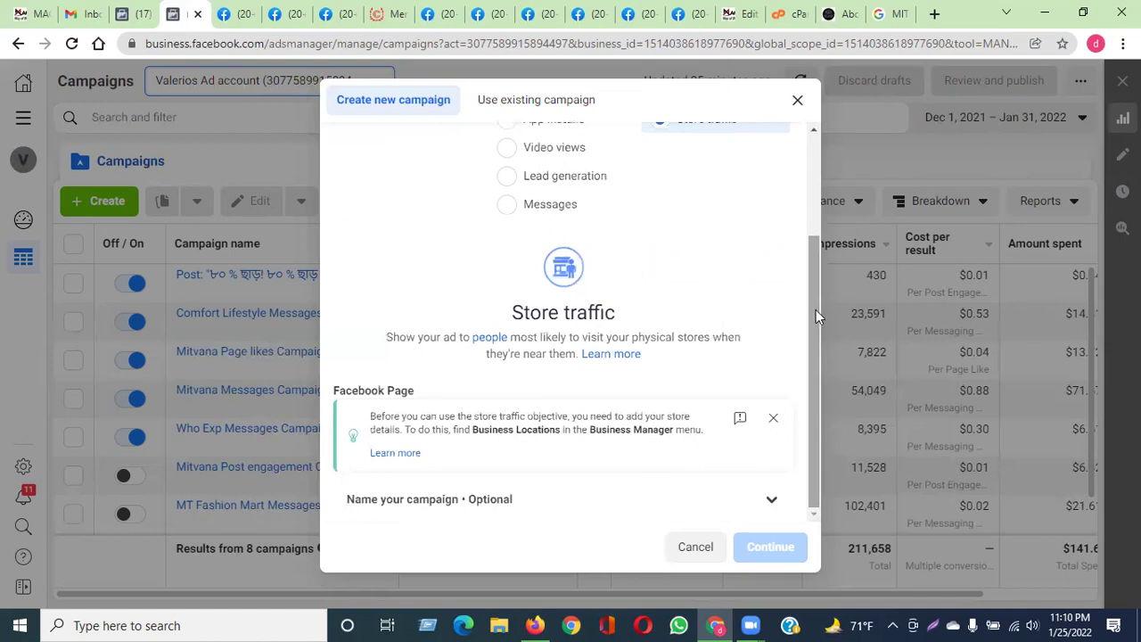
scroll(816, 309, up, 2)
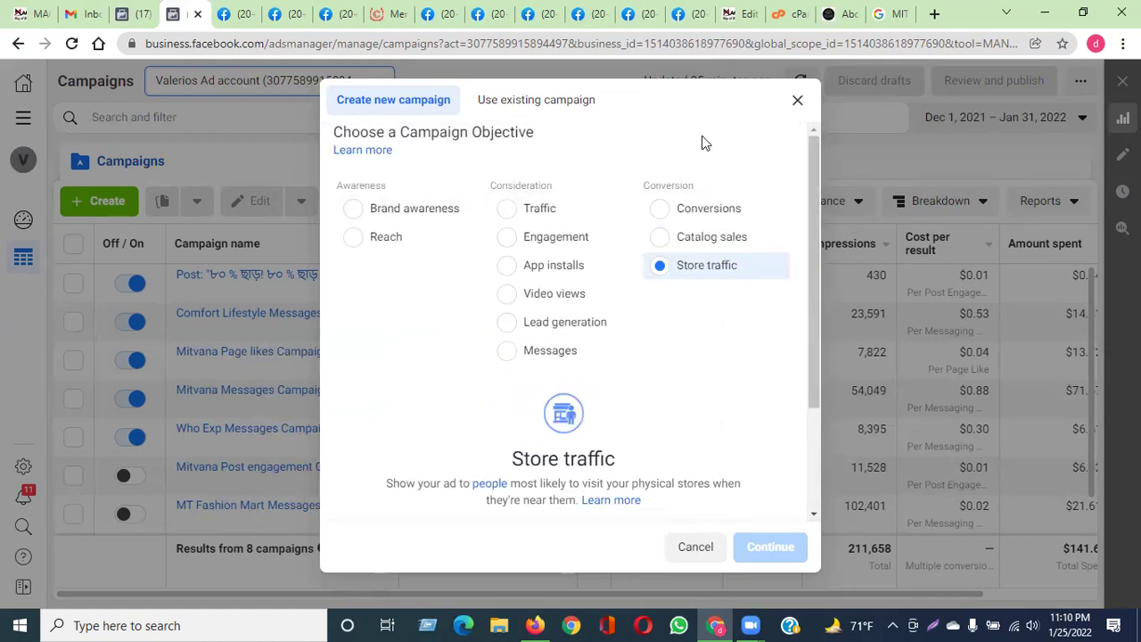